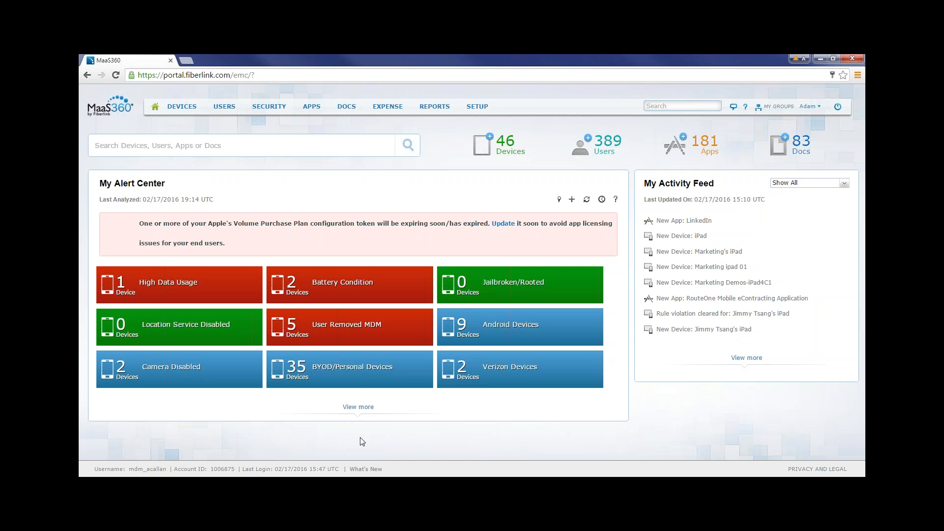
Rearrange the alert tiles: Camera Disabled before Android Devices, Verizon Devices first, and Location Service Disabled at the start of the third row.
{"action": "mouse_move", "coordinate": [268, 107]}
{"action": "mouse_move", "coordinate": [376, 286]}
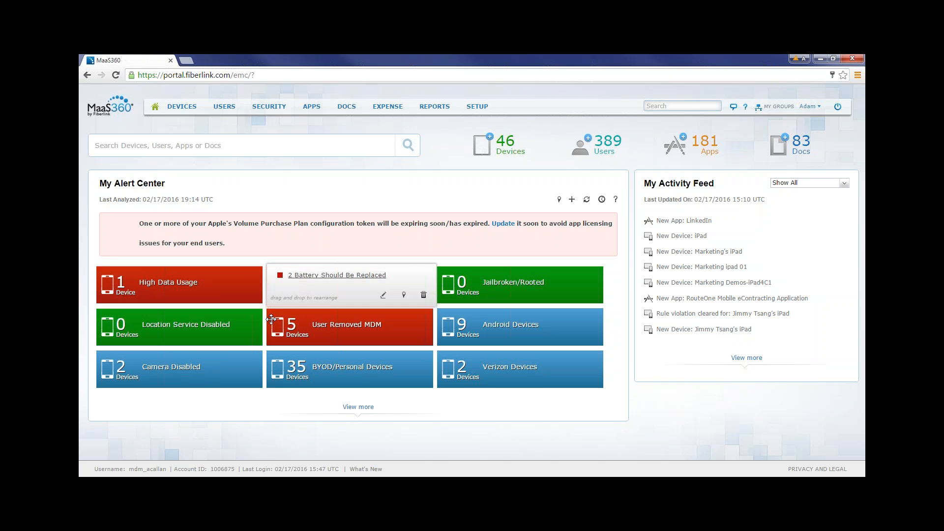
{"action": "mouse_move", "coordinate": [161, 377]}
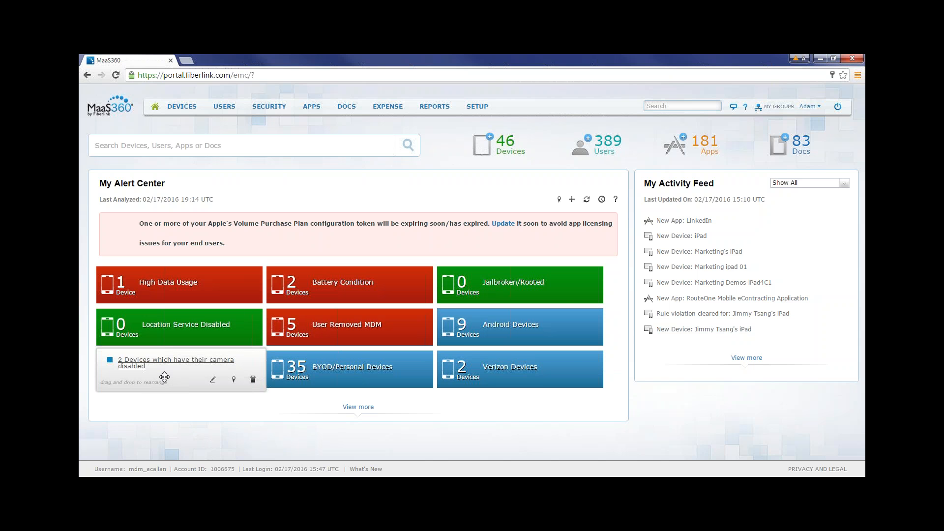
{"action": "left_click_drag", "start_coordinate": [165, 376], "coordinate": [508, 338]}
{"action": "left_click_drag", "start_coordinate": [499, 370], "coordinate": [140, 283]}
{"action": "left_click_drag", "start_coordinate": [320, 337], "coordinate": [149, 376]}
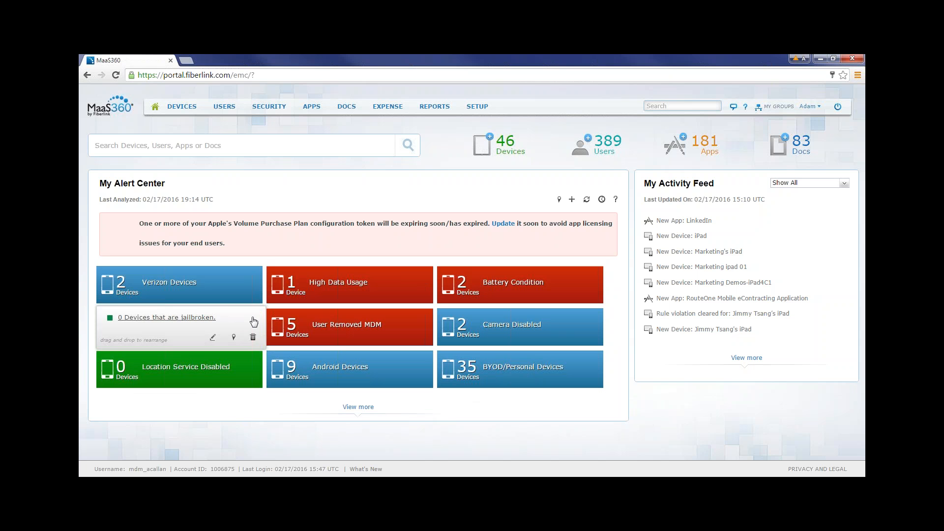
View the devices behind the Battery Condition alert and return to the home page.
{"action": "mouse_move", "coordinate": [340, 292]}
{"action": "mouse_move", "coordinate": [514, 284]}
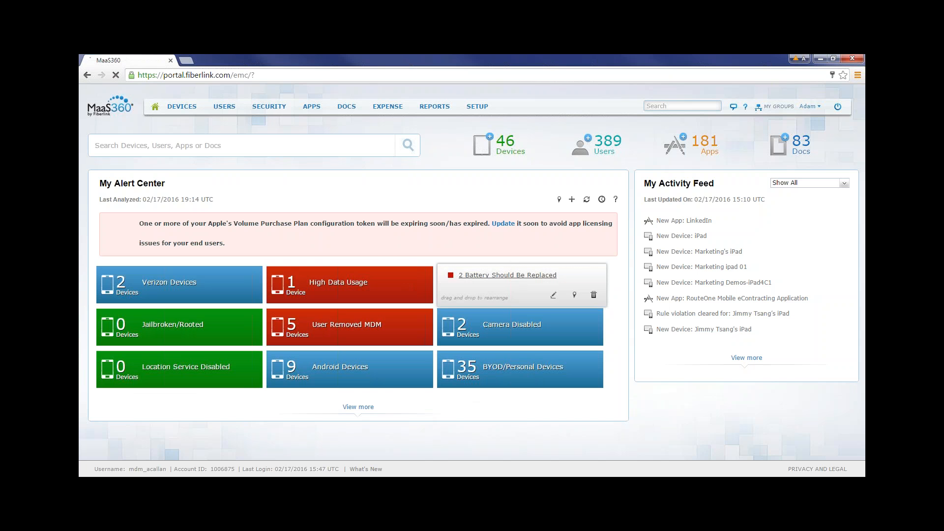
{"action": "left_click", "coordinate": [514, 279]}
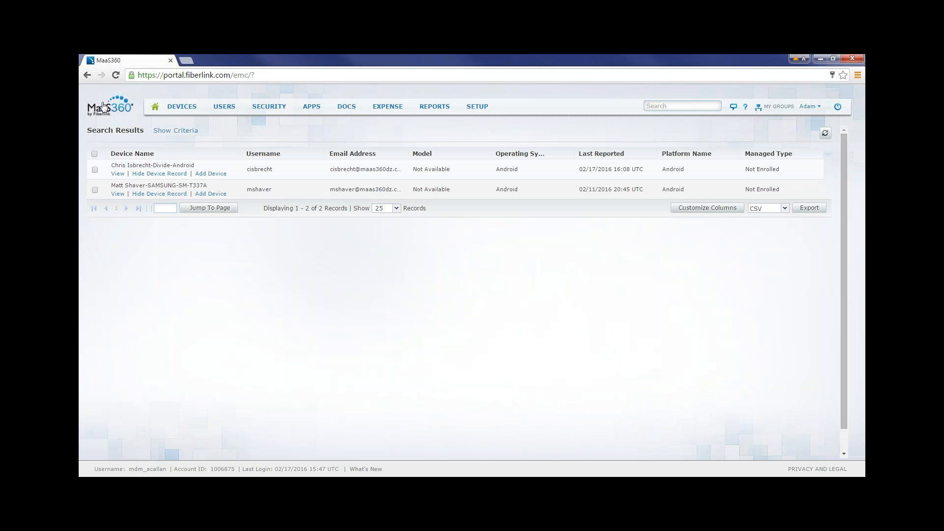
{"action": "left_click", "coordinate": [86, 74]}
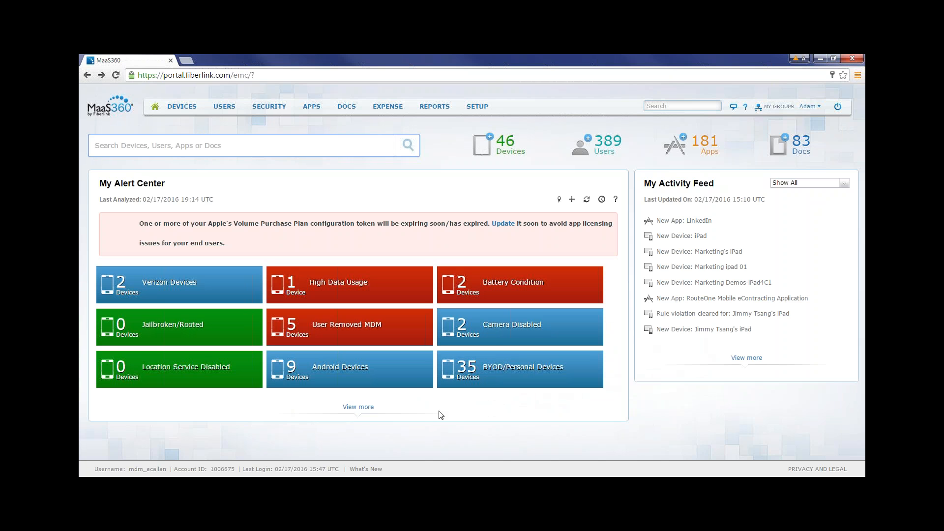
Expand My Alert Center to view the additional alerts, and collapse it again.
{"action": "left_click", "coordinate": [366, 409]}
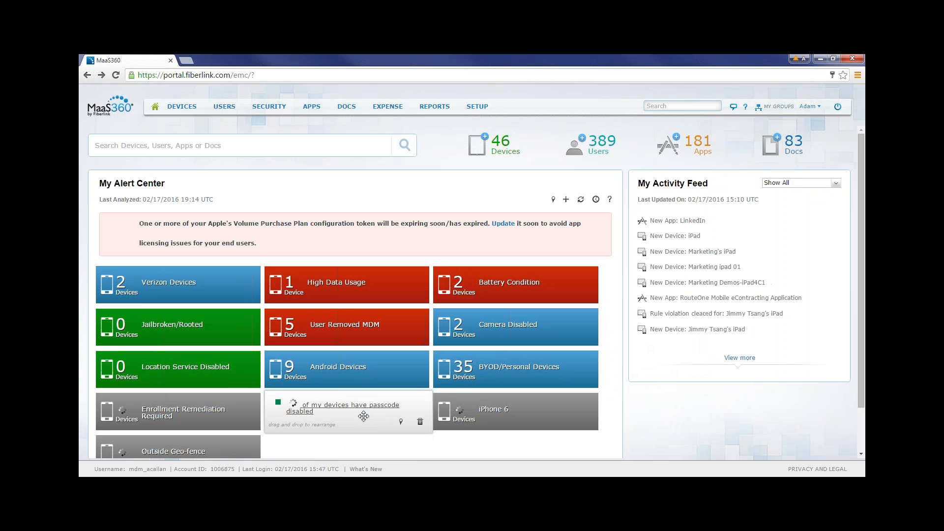
{"action": "scroll", "coordinate": [379, 413], "scroll_direction": "down", "scroll_amount": 1}
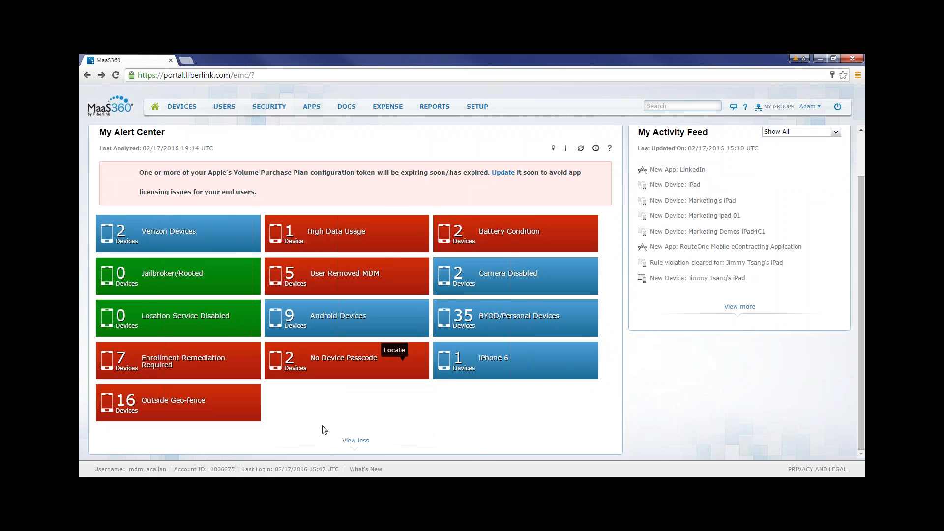
{"action": "left_click", "coordinate": [358, 441]}
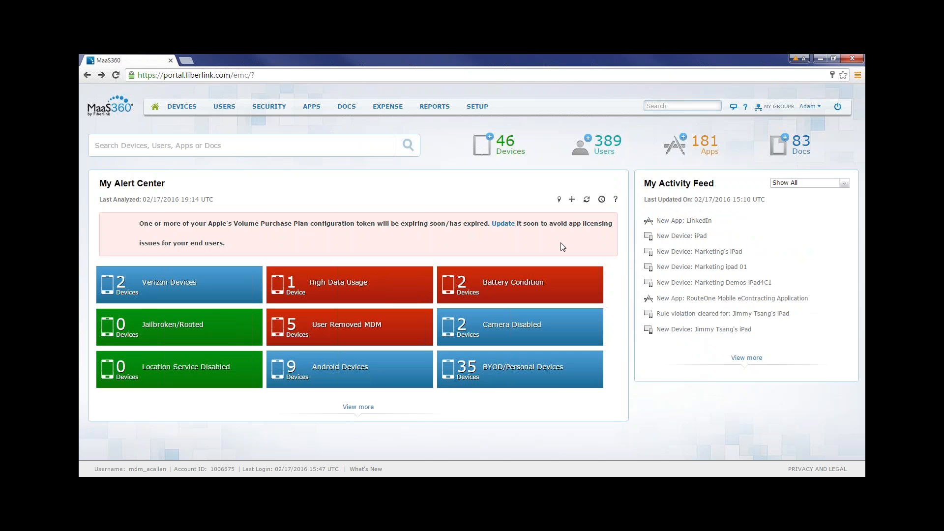
Examine the Add Alert form's search settings and conditions, and close it without adding an alert.
{"action": "left_click", "coordinate": [573, 200]}
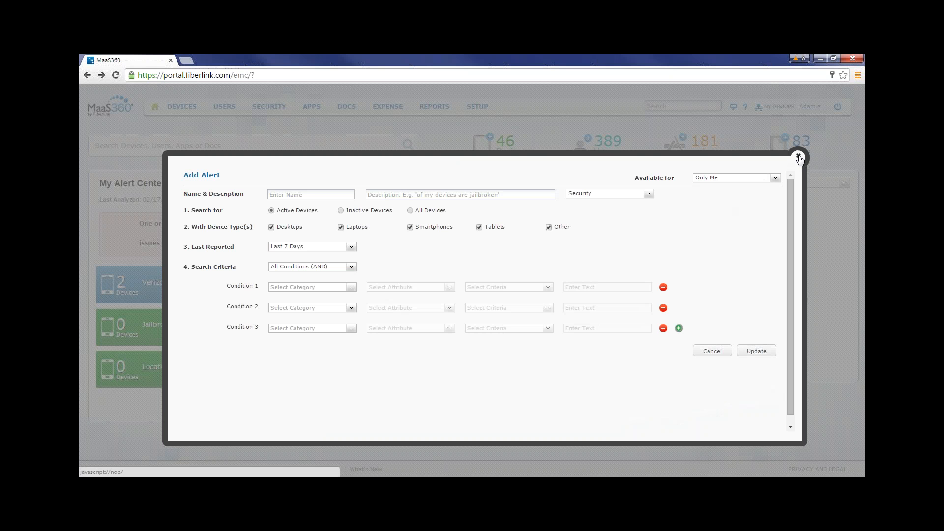
{"action": "left_click", "coordinate": [799, 157]}
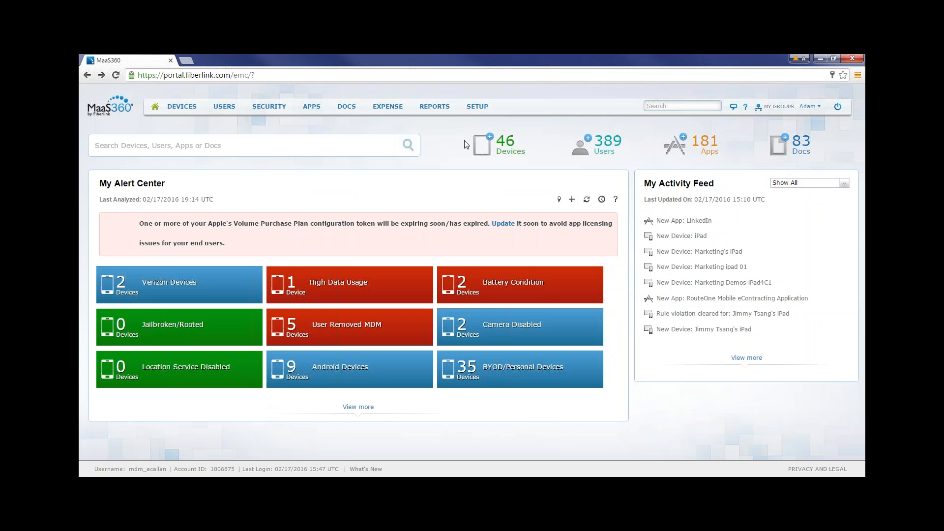
Examine the details of the recent app and device entries in My Activity Feed.
{"action": "mouse_move", "coordinate": [444, 109]}
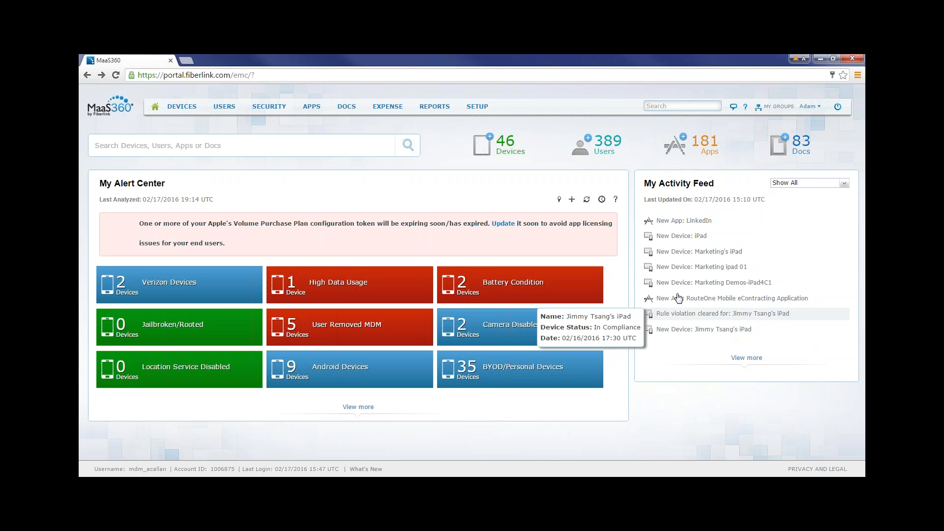
{"action": "mouse_move", "coordinate": [476, 110]}
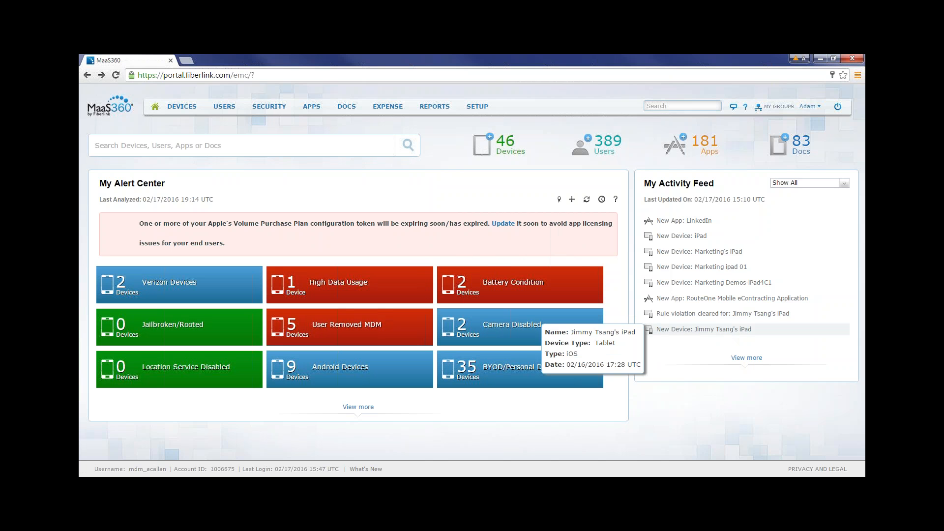
{"action": "mouse_move", "coordinate": [687, 335]}
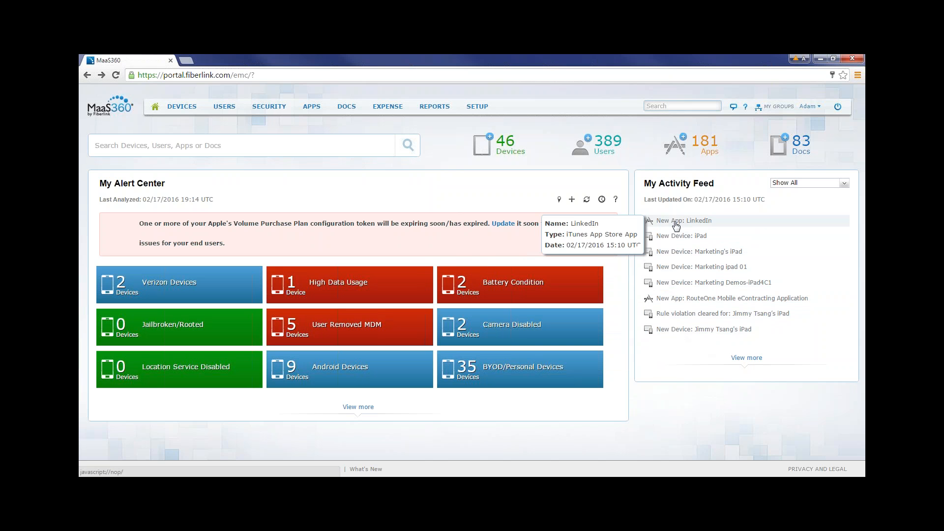
{"action": "mouse_move", "coordinate": [664, 313]}
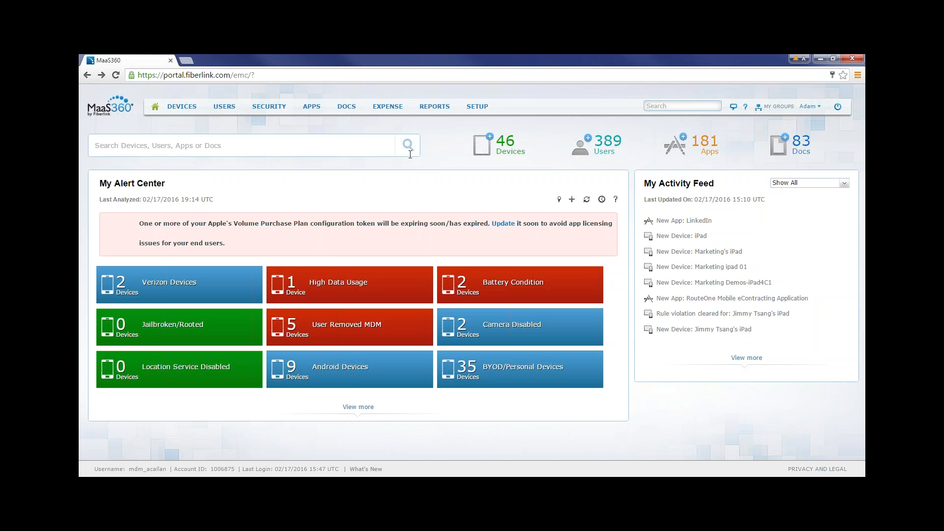
Examine the Add Documents form, close it without adding anything, and return to the home page.
{"action": "left_click", "coordinate": [786, 142]}
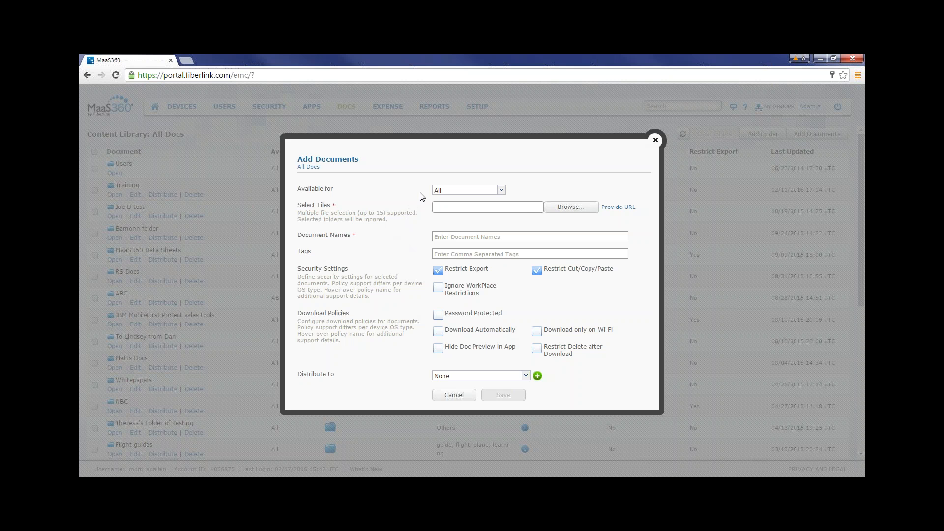
{"action": "left_click", "coordinate": [655, 140]}
{"action": "mouse_move", "coordinate": [224, 107]}
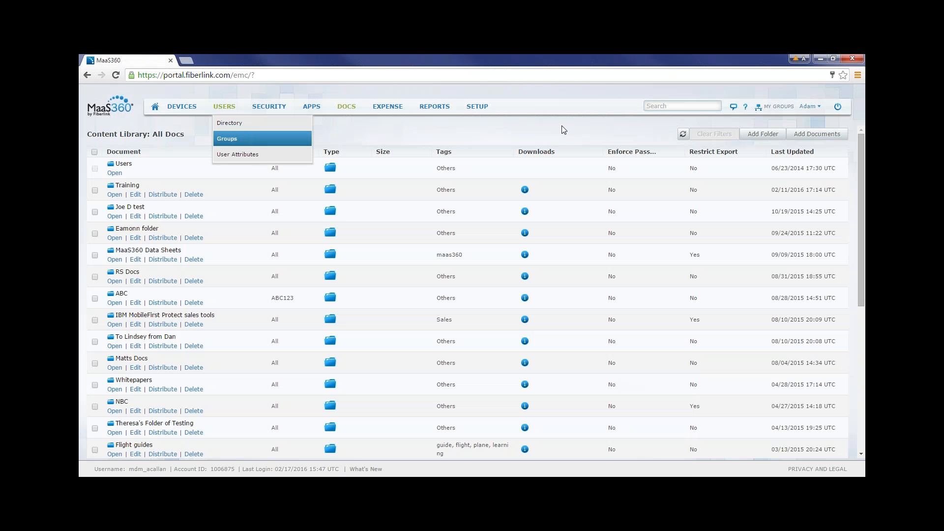
{"action": "left_click", "coordinate": [155, 106]}
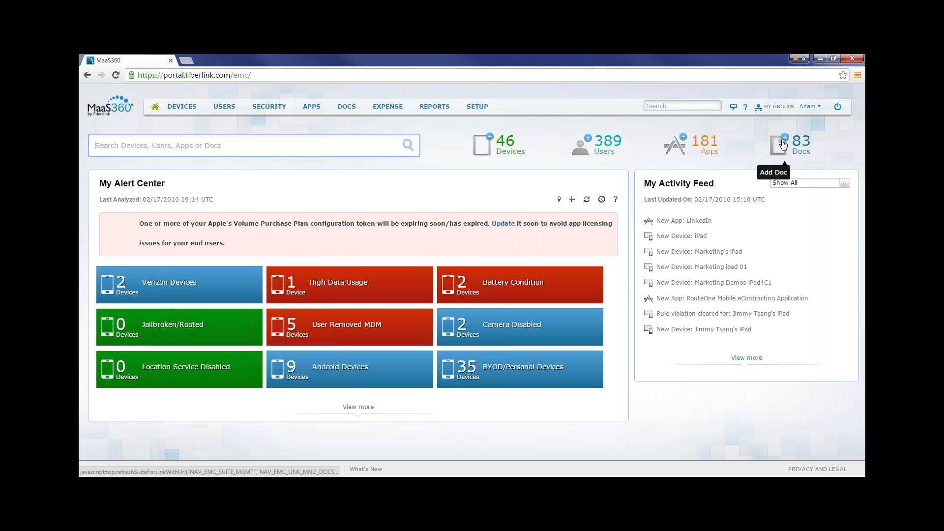
Start adding a document to the content library with the document name Sales Promo.
{"action": "left_click", "coordinate": [785, 137]}
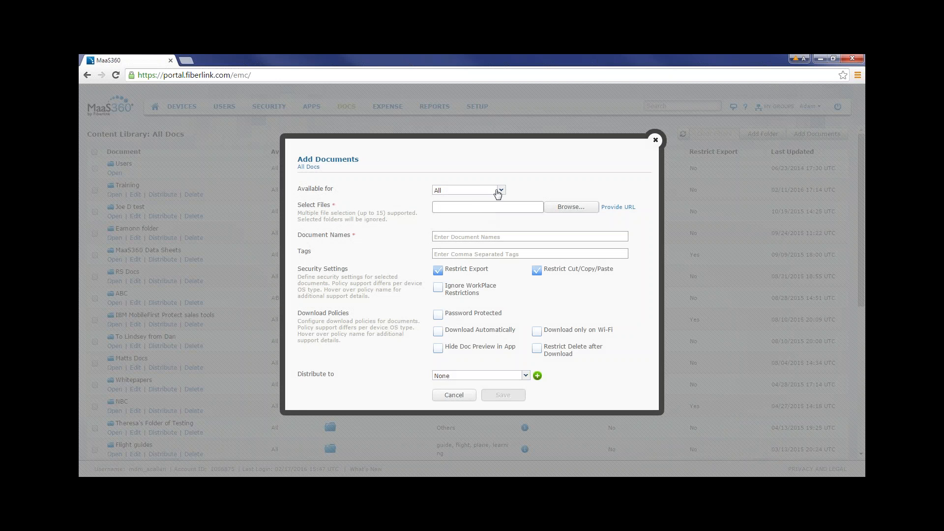
{"action": "left_click", "coordinate": [515, 210]}
{"action": "left_click", "coordinate": [457, 91]}
{"action": "left_click", "coordinate": [483, 237]}
{"action": "type", "text": "Sales Promo"}
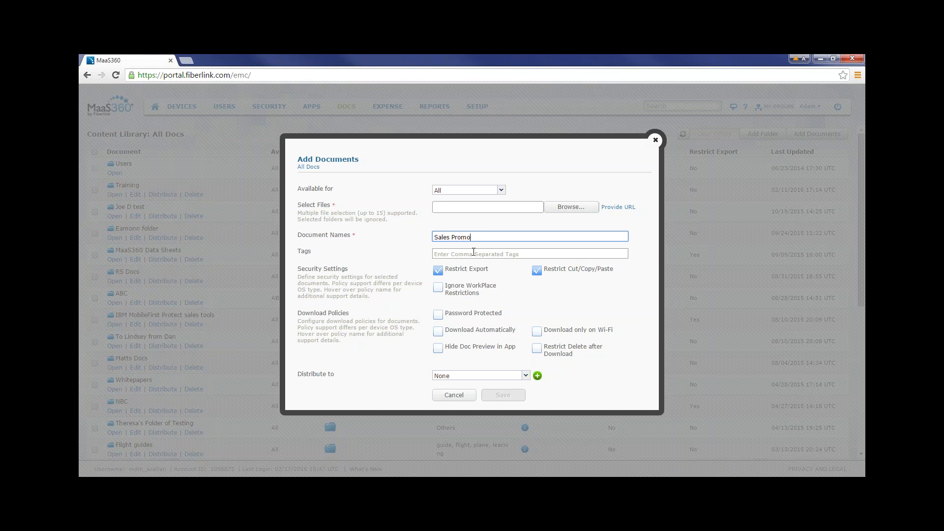
Keep the export and cut/copy/paste restrictions on, and enable Password Protected and Download only on Wi-Fi for the document.
{"action": "left_click", "coordinate": [439, 271]}
{"action": "left_click", "coordinate": [440, 271]}
{"action": "left_click", "coordinate": [537, 271]}
{"action": "left_click", "coordinate": [537, 271]}
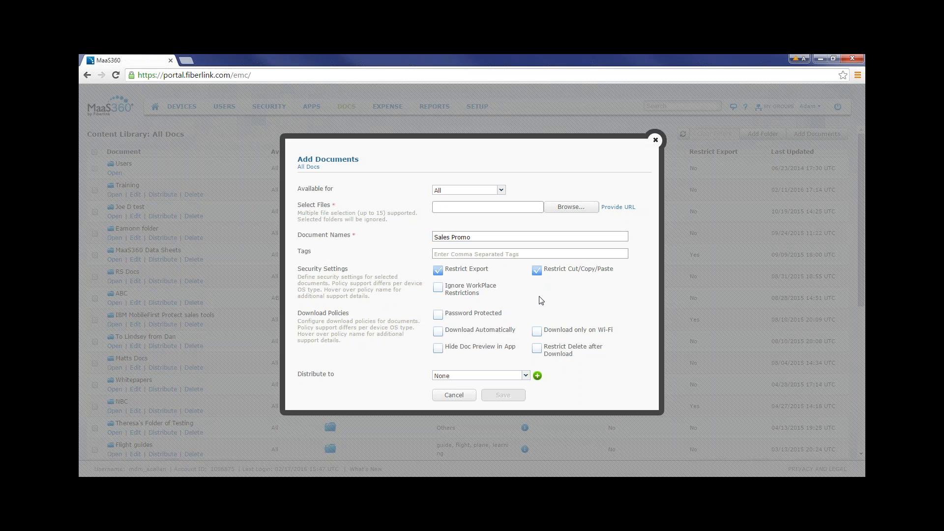
{"action": "left_click", "coordinate": [439, 316]}
{"action": "left_click", "coordinate": [537, 332]}
Review the document's distribution target options, discard the unsaved document, and return to the home page.
{"action": "left_click", "coordinate": [525, 377]}
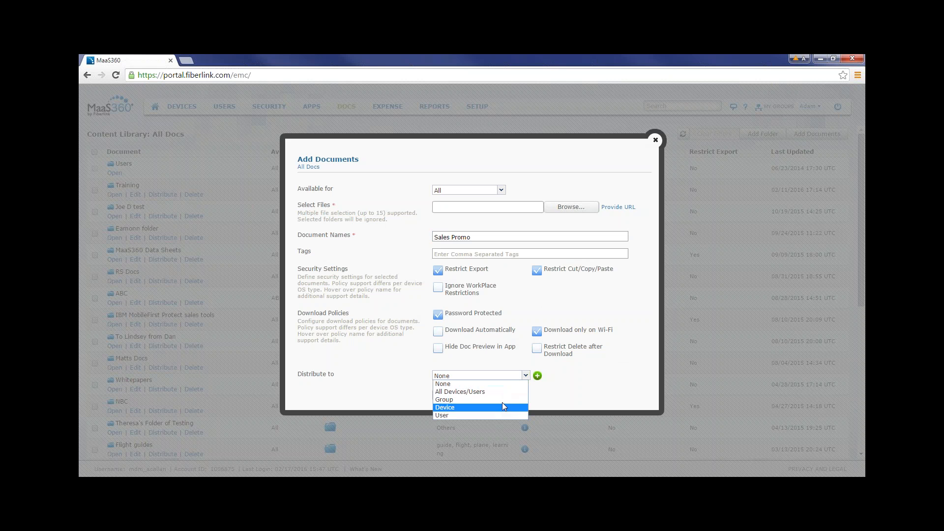
{"action": "left_click", "coordinate": [590, 398]}
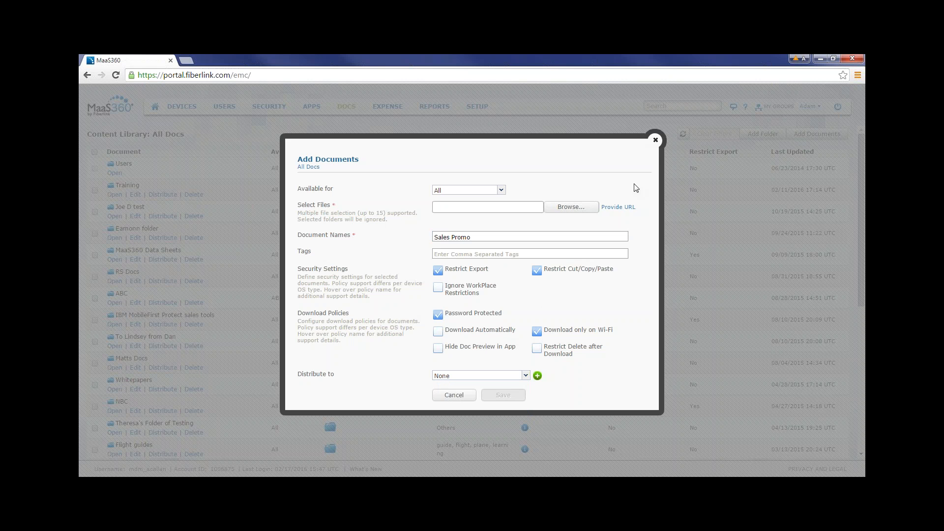
{"action": "left_click", "coordinate": [656, 143]}
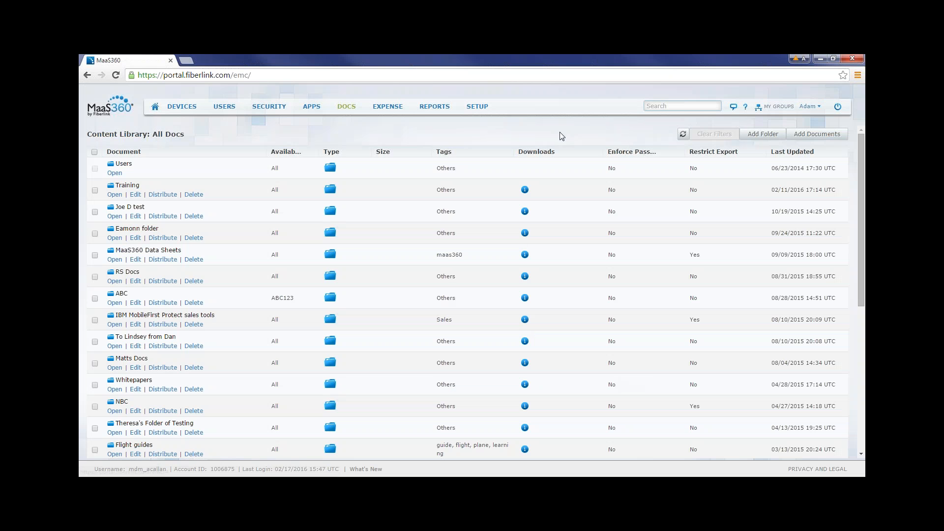
{"action": "left_click", "coordinate": [155, 109]}
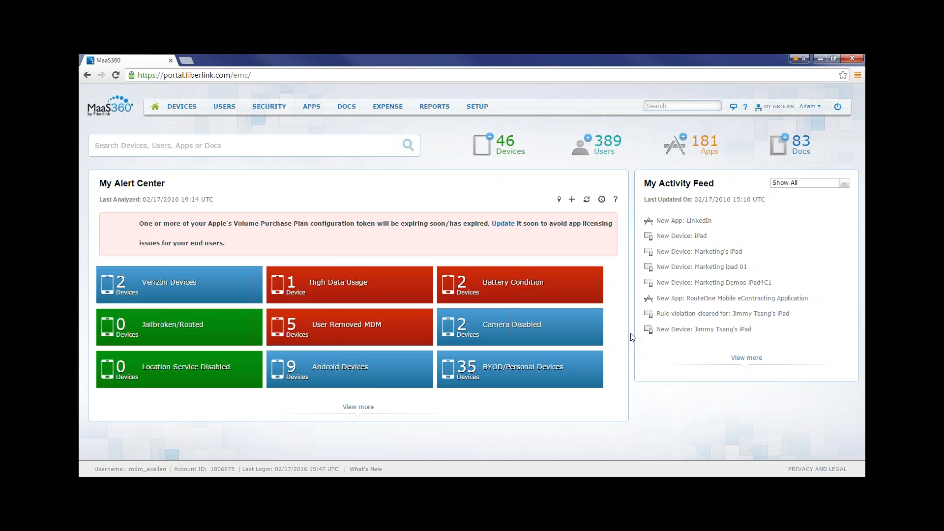
Look through the enrolled devices in the Device Inventory and return to the home page.
{"action": "mouse_move", "coordinate": [185, 109]}
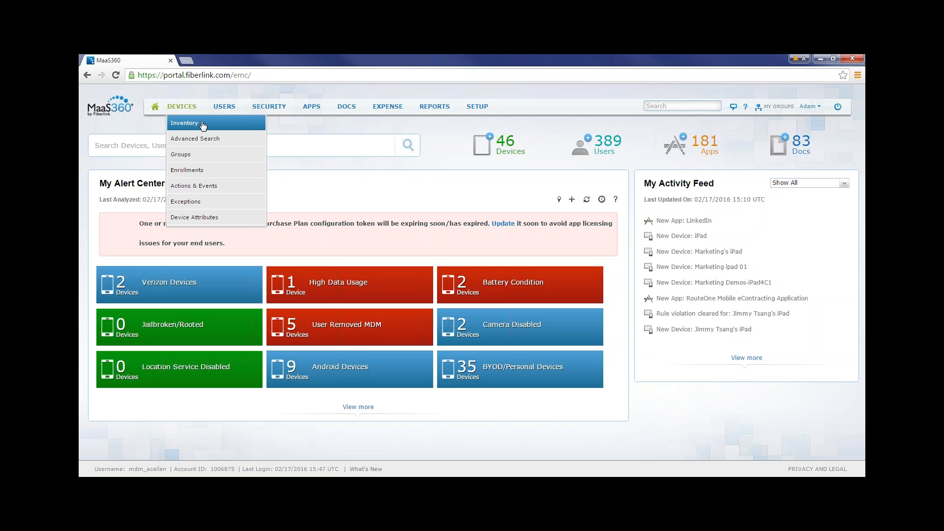
{"action": "left_click", "coordinate": [201, 124]}
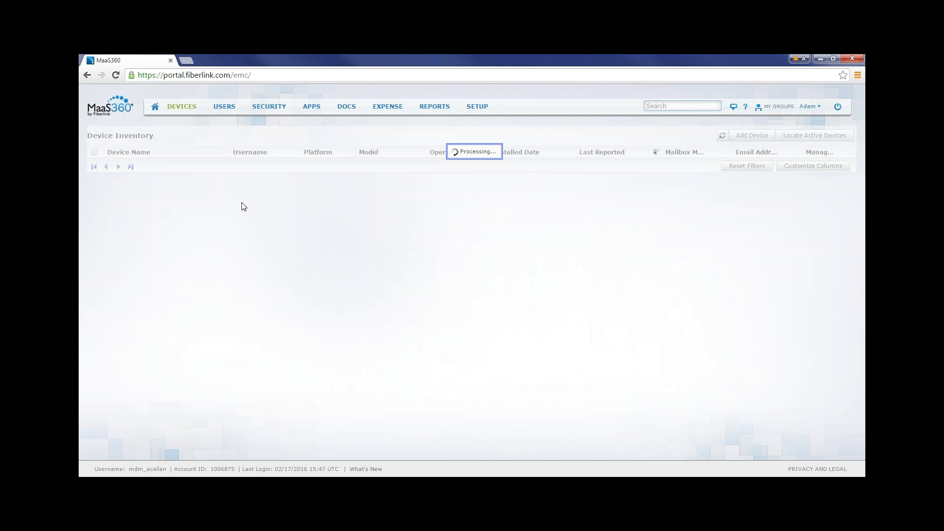
{"action": "scroll", "coordinate": [326, 290], "scroll_direction": "down", "scroll_amount": 5}
{"action": "scroll", "coordinate": [325, 286], "scroll_direction": "up", "scroll_amount": 5}
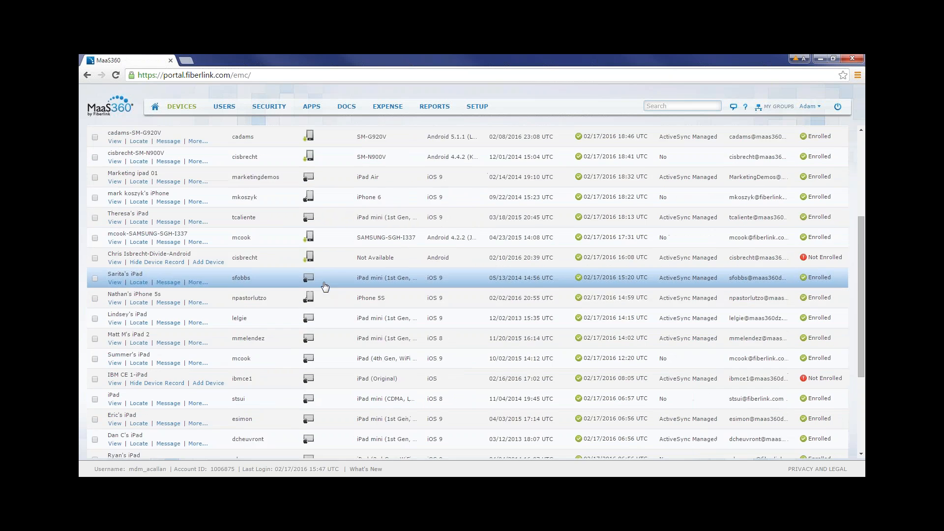
{"action": "left_click", "coordinate": [154, 107]}
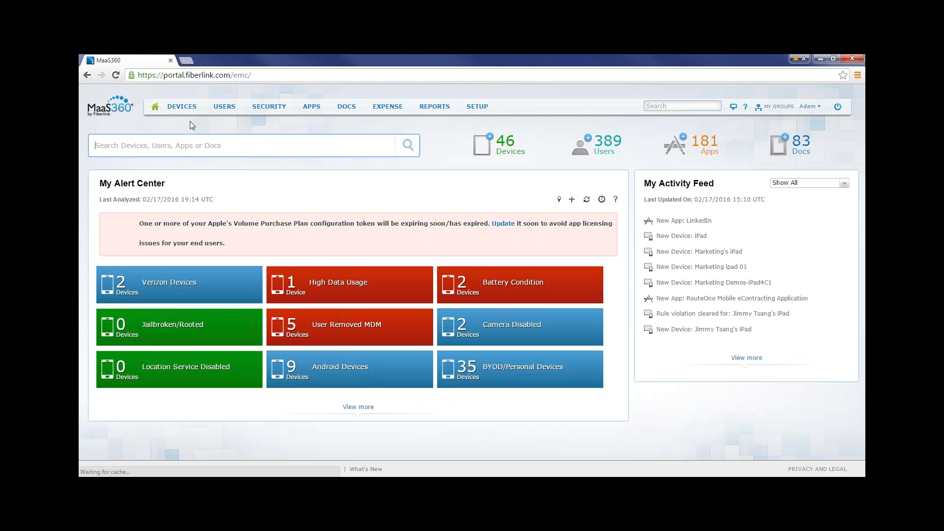
Search the portal for a user by username and open the summary of that user's iPad.
{"action": "mouse_move", "coordinate": [225, 107]}
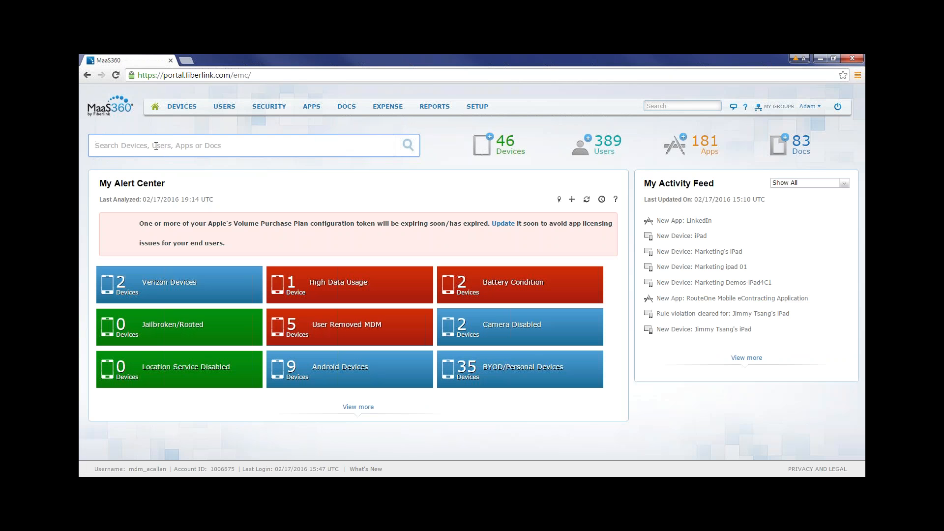
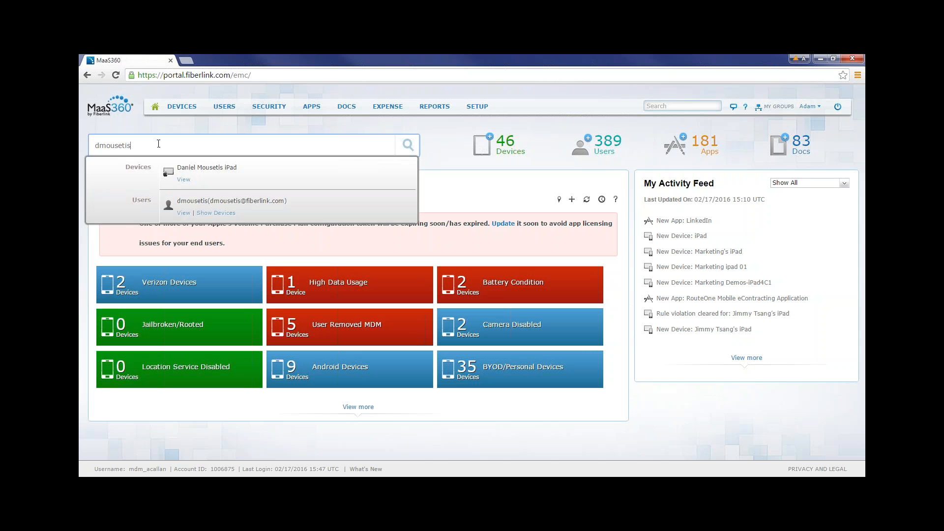
{"action": "left_click", "coordinate": [184, 179]}
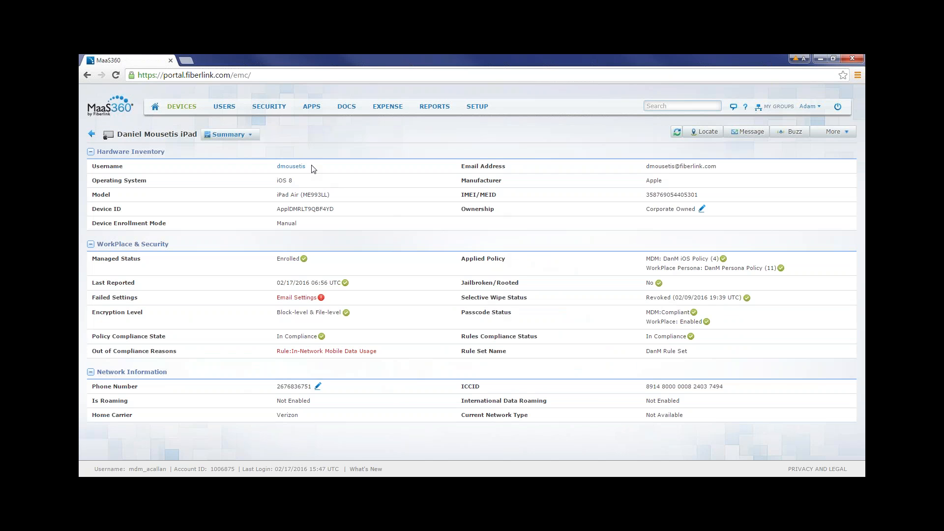
Examine the iPad's username, operating system, enrollment mode and ownership in its hardware inventory.
{"action": "double_click", "coordinate": [289, 167]}
{"action": "triple_click", "coordinate": [296, 181]}
{"action": "left_click", "coordinate": [326, 232]}
{"action": "left_click_drag", "start_coordinate": [648, 209], "coordinate": [693, 209]}
{"action": "left_click", "coordinate": [536, 242]}
Examine the iPad's managed status, policy compliance state and applied policies under WorkPlace & Security.
{"action": "mouse_move", "coordinate": [270, 112]}
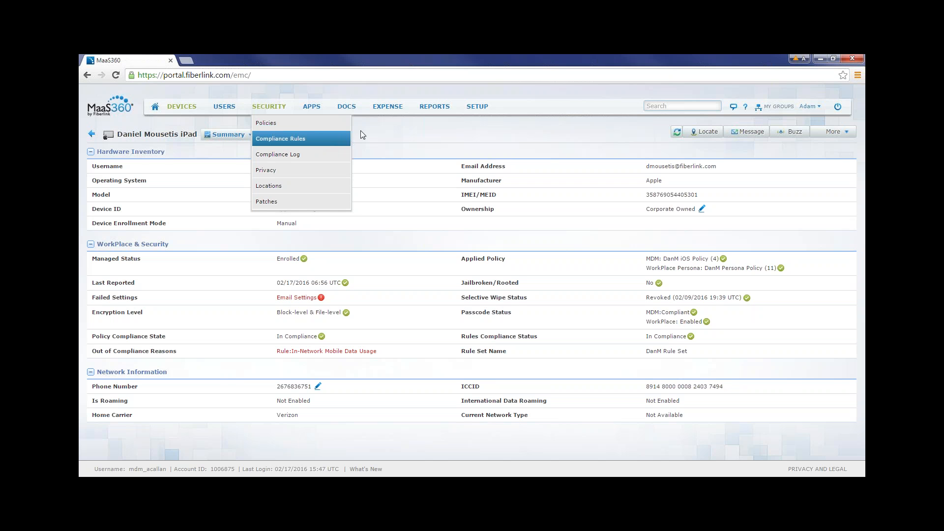
{"action": "left_click_drag", "start_coordinate": [316, 257], "coordinate": [277, 258]}
{"action": "left_click", "coordinate": [334, 258]}
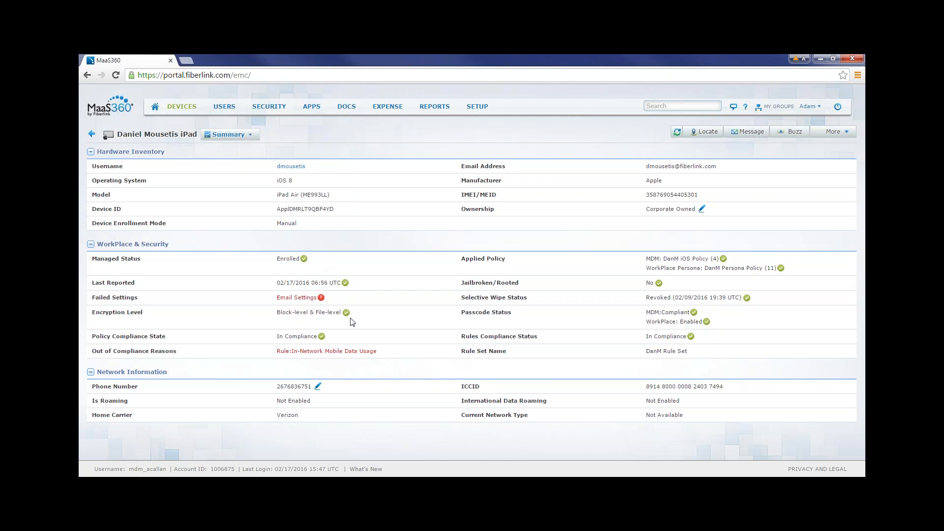
{"action": "left_click_drag", "start_coordinate": [327, 339], "coordinate": [281, 339]}
{"action": "left_click", "coordinate": [532, 266]}
{"action": "left_click_drag", "start_coordinate": [532, 262], "coordinate": [664, 268]}
{"action": "left_click", "coordinate": [635, 261]}
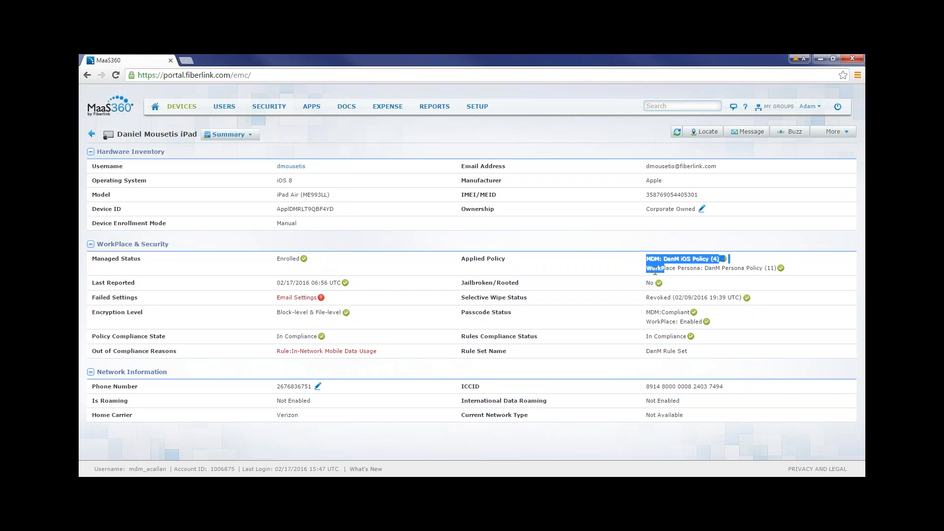
Examine the iPad's out-of-compliance reason, failed settings, policy compliance state and applied policies.
{"action": "left_click", "coordinate": [606, 264]}
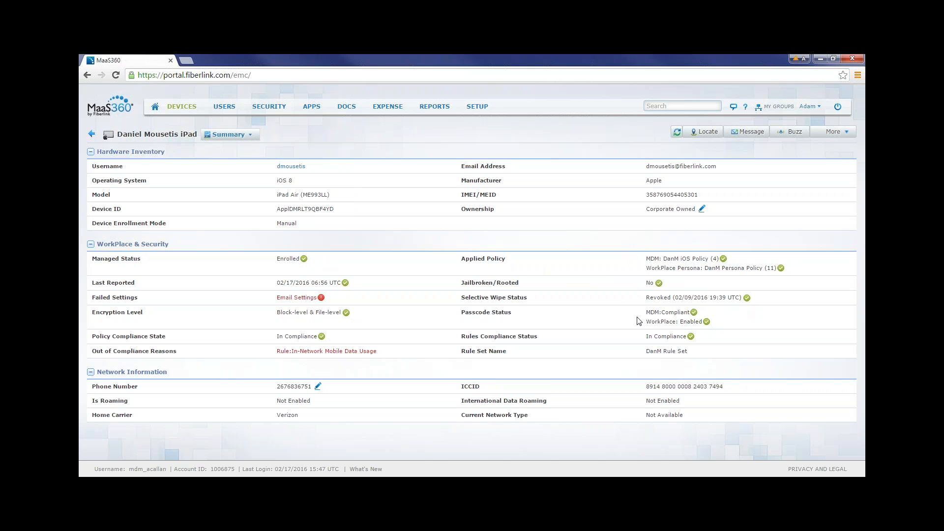
{"action": "left_click_drag", "start_coordinate": [381, 350], "coordinate": [276, 351]}
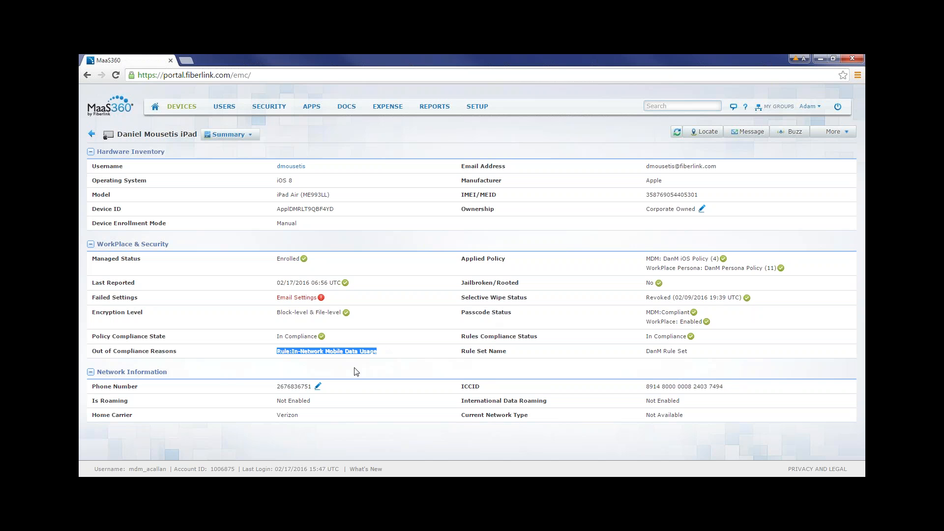
{"action": "left_click", "coordinate": [356, 371]}
{"action": "left_click", "coordinate": [353, 350]}
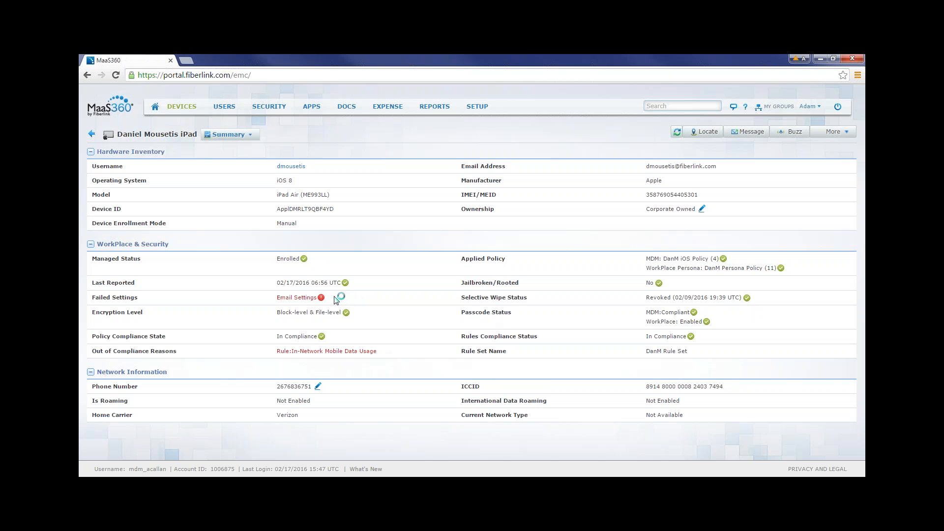
{"action": "left_click_drag", "start_coordinate": [334, 299], "coordinate": [277, 298]}
{"action": "left_click", "coordinate": [402, 372]}
{"action": "left_click_drag", "start_coordinate": [307, 338], "coordinate": [343, 339]}
{"action": "left_click_drag", "start_coordinate": [645, 257], "coordinate": [659, 271]}
{"action": "left_click", "coordinate": [438, 283]}
Look over the other detail views available for the iPad and return to its summary.
{"action": "left_click", "coordinate": [255, 140]}
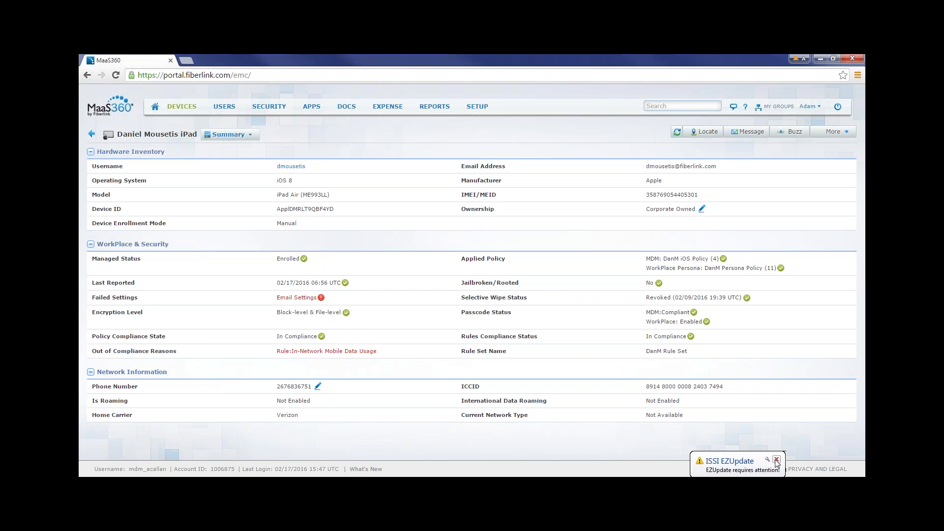
{"action": "left_click", "coordinate": [618, 144]}
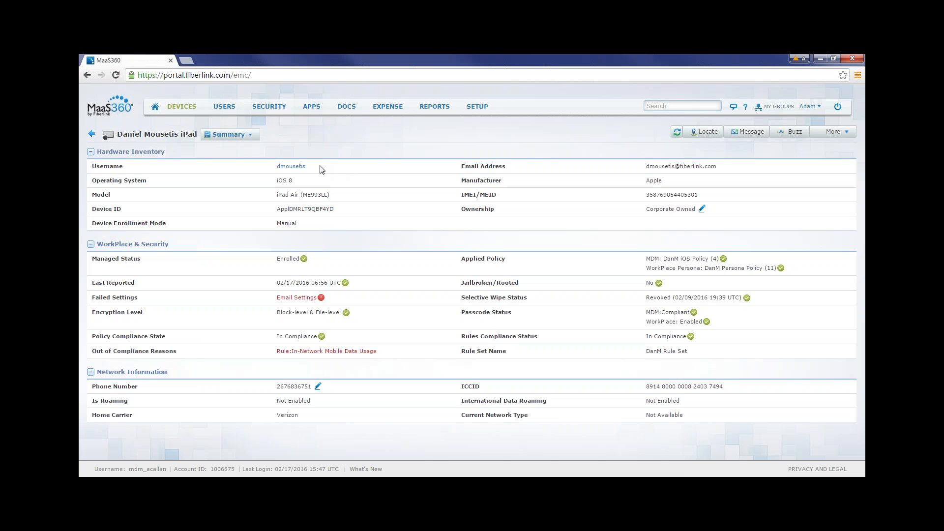
Locate the iPad, explore its last known location in Bird's eye view, and close the map.
{"action": "mouse_move", "coordinate": [292, 166]}
{"action": "left_click", "coordinate": [705, 133]}
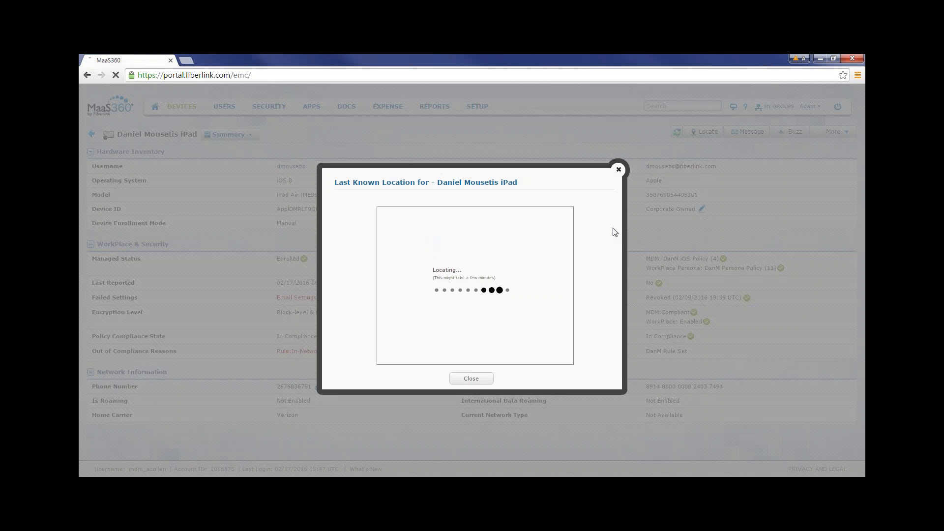
{"action": "left_click", "coordinate": [552, 232]}
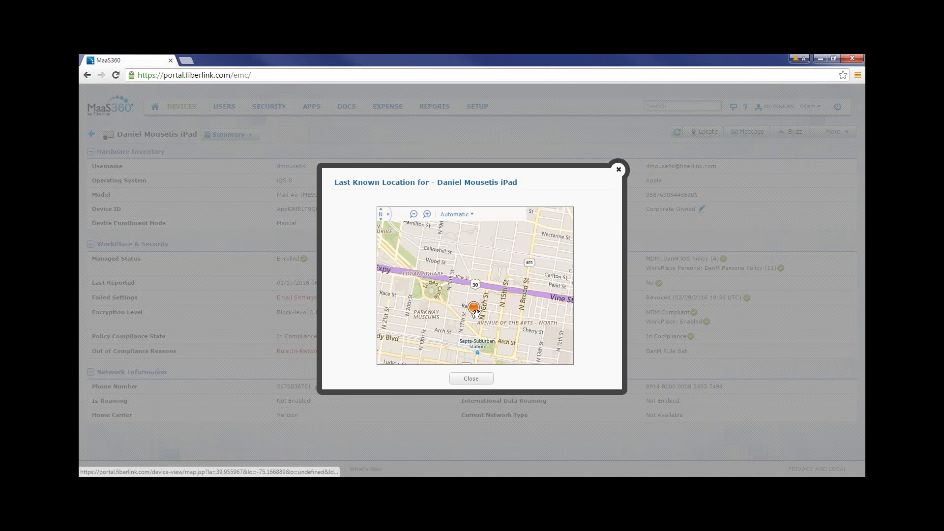
{"action": "left_click", "coordinate": [456, 214]}
{"action": "left_click", "coordinate": [484, 297]}
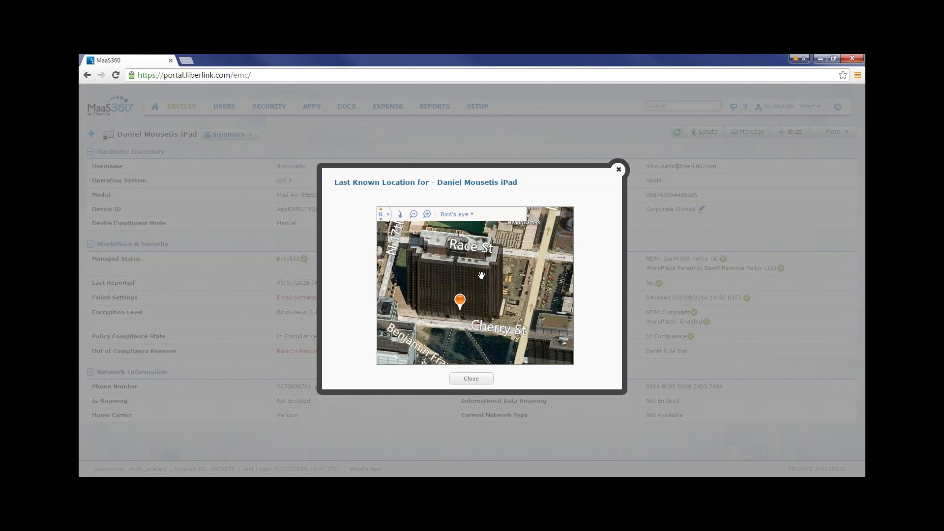
{"action": "left_click_drag", "start_coordinate": [484, 276], "coordinate": [498, 279]}
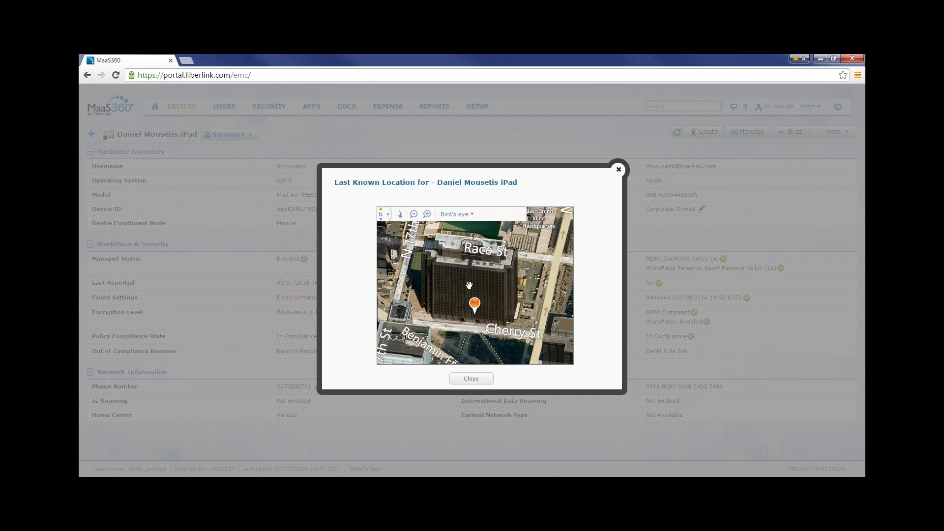
{"action": "scroll", "coordinate": [447, 287], "scroll_direction": "down", "scroll_amount": 4}
{"action": "left_click_drag", "start_coordinate": [461, 290], "coordinate": [504, 262]}
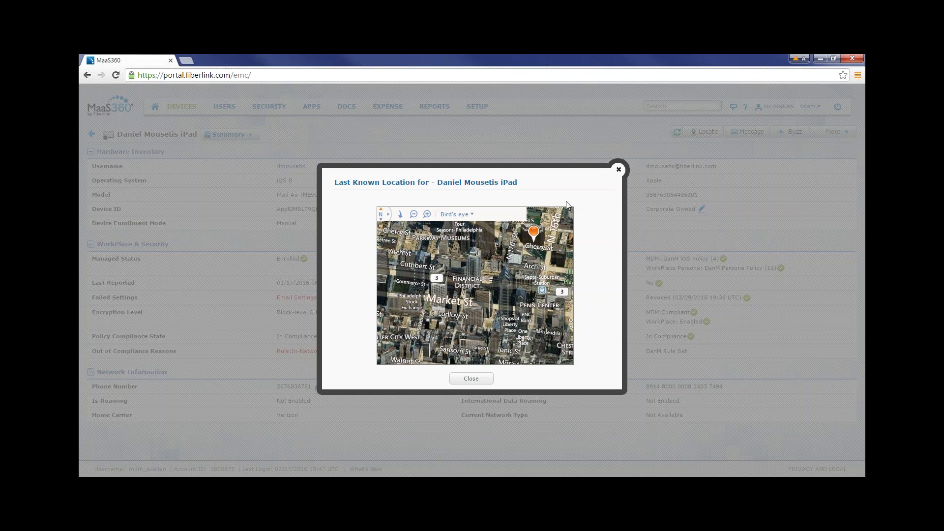
{"action": "left_click", "coordinate": [620, 170]}
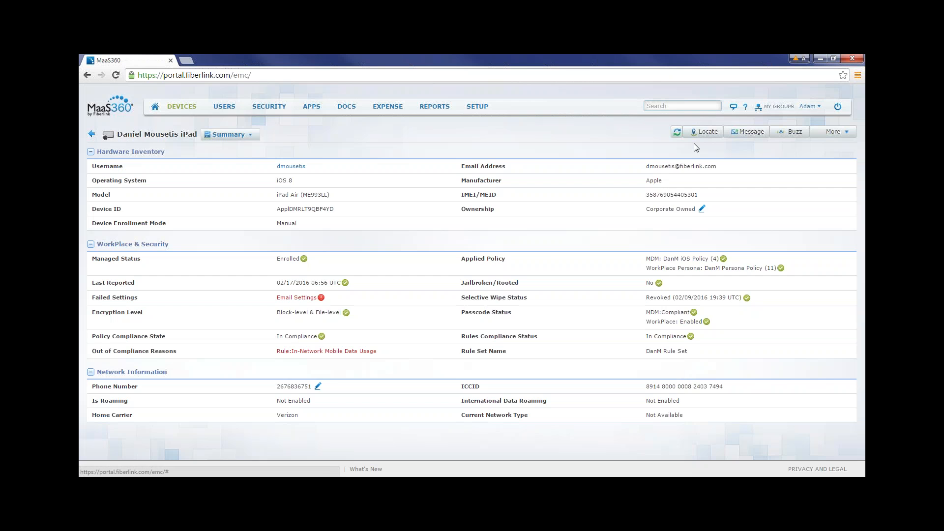
Draft a message to the iPad titled "$50 Reward" with the text "Call this number....".
{"action": "left_click", "coordinate": [749, 133]}
{"action": "type", "text": "$50 Reward"}
{"action": "key", "text": "Tab"}
{"action": "type", "text": "Call this number...."}
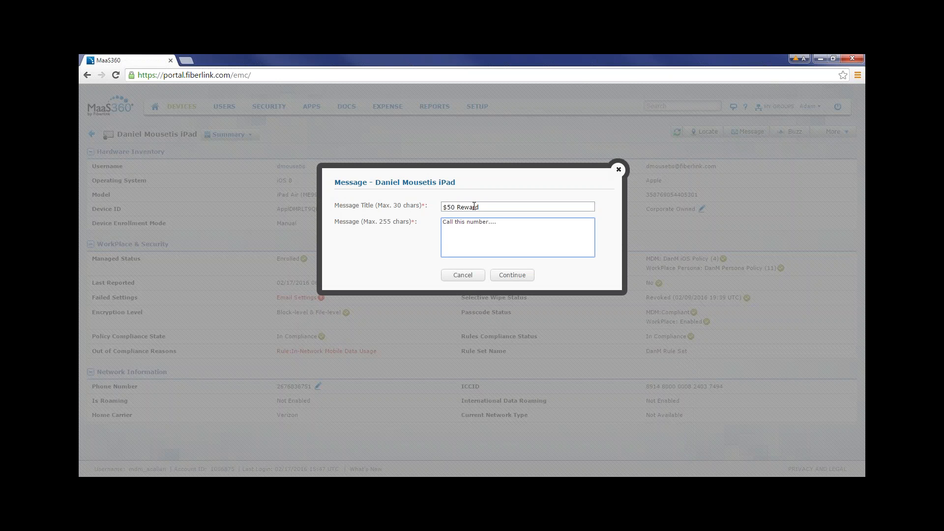
Replace the draft with the title "2 Hr Delay" and the message text "Snow Storm".
{"action": "key", "text": "BackSpace"}
{"action": "key", "text": "BackSpace"}
{"action": "key", "text": "BackSpace"}
{"action": "key", "text": "BackSpace"}
{"action": "key", "text": "BackSpace"}
{"action": "key", "text": "BackSpace"}
{"action": "key", "text": "BackSpace"}
{"action": "key", "text": "BackSpace"}
{"action": "key", "text": "BackSpace"}
{"action": "key", "text": "BackSpace"}
{"action": "key", "text": "BackSpace"}
{"action": "key", "text": "BackSpace"}
{"action": "key", "text": "BackSpace"}
{"action": "key", "text": "BackSpace"}
{"action": "key", "text": "BackSpace"}
{"action": "key", "text": "BackSpace"}
{"action": "key", "text": "BackSpace"}
{"action": "key", "text": "BackSpace"}
{"action": "key", "text": "BackSpace"}
{"action": "left_click", "coordinate": [486, 207]}
{"action": "key", "text": "BackSpace"}
{"action": "key", "text": "BackSpace"}
{"action": "key", "text": "BackSpace"}
{"action": "key", "text": "BackSpace"}
{"action": "key", "text": "BackSpace"}
{"action": "key", "text": "BackSpace"}
{"action": "key", "text": "BackSpace"}
{"action": "key", "text": "BackSpace"}
{"action": "key", "text": "BackSpace"}
{"action": "key", "text": "BackSpace"}
{"action": "type", "text": "2 Hr Delay"}
{"action": "key", "text": "Tab"}
{"action": "type", "text": "Snow Storm"}
Clear the message's text and title and close it without sending.
{"action": "key", "text": "ctrl+a"}
{"action": "key", "text": "BackSpace"}
{"action": "left_click", "coordinate": [487, 207]}
{"action": "key", "text": "BackSpace"}
{"action": "key", "text": "BackSpace"}
{"action": "key", "text": "BackSpace"}
{"action": "key", "text": "BackSpace"}
{"action": "key", "text": "BackSpace"}
{"action": "key", "text": "BackSpace"}
{"action": "key", "text": "BackSpace"}
{"action": "key", "text": "BackSpace"}
{"action": "key", "text": "BackSpace"}
{"action": "key", "text": "BackSpace"}
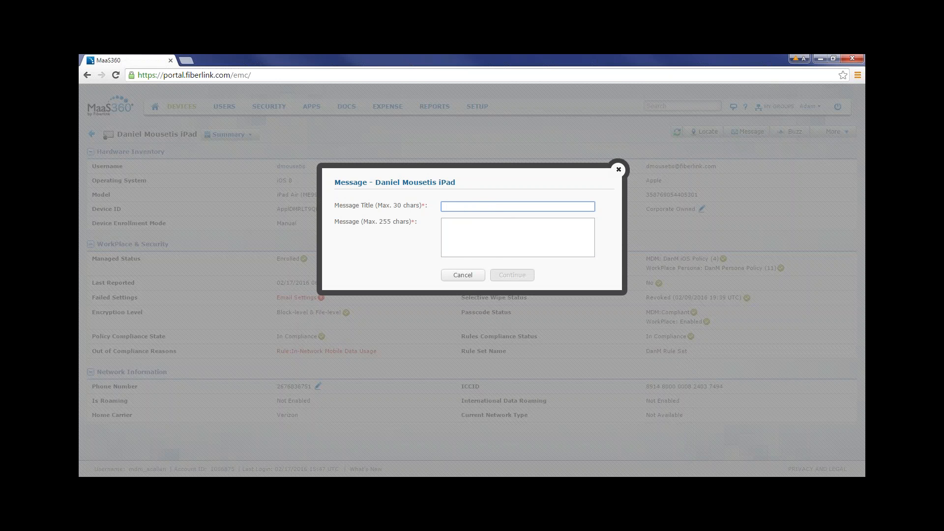
{"action": "left_click", "coordinate": [618, 170]}
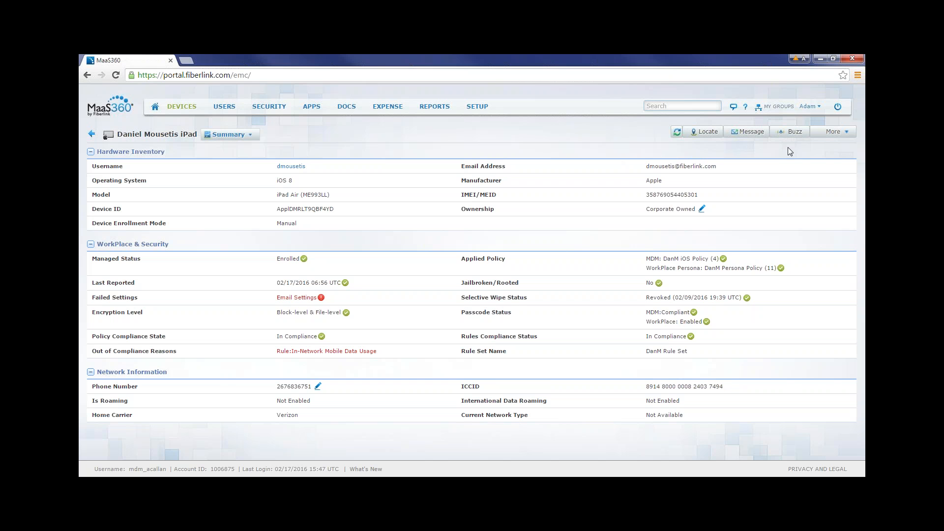
Look through the additional management actions available for the iPad, such as Change Policy, and its list of detail views.
{"action": "left_click", "coordinate": [834, 135]}
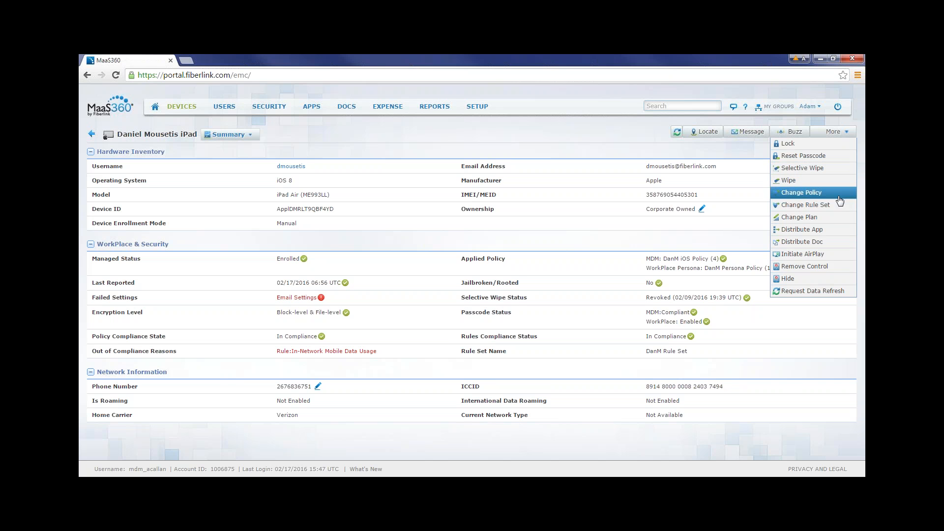
{"action": "mouse_move", "coordinate": [269, 107]}
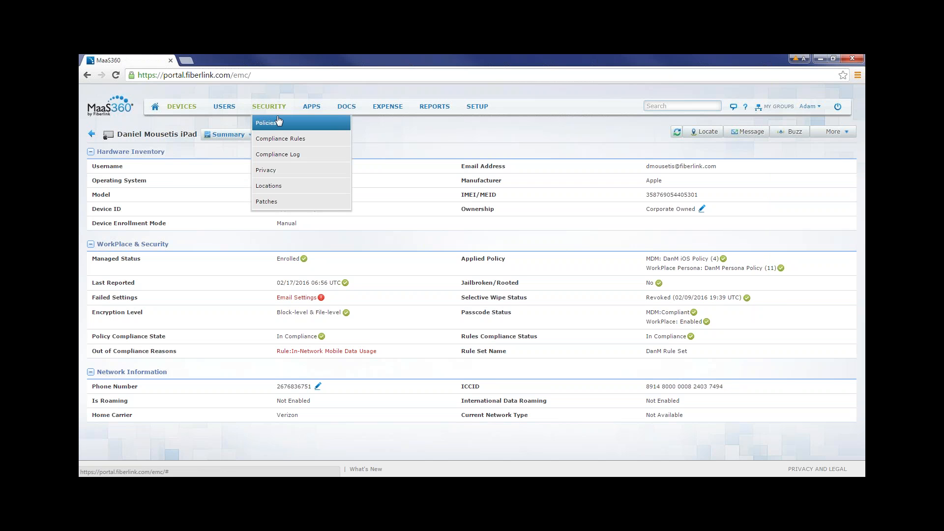
{"action": "mouse_move", "coordinate": [831, 132]}
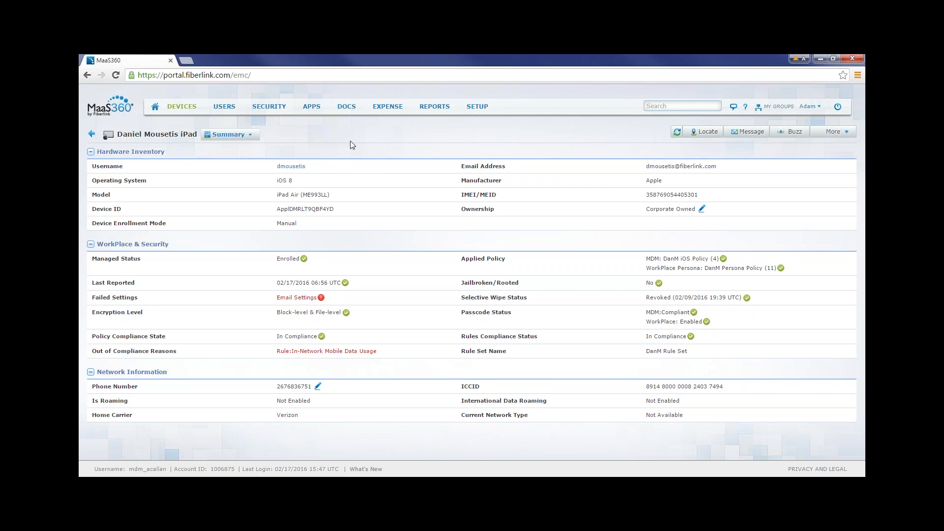
{"action": "left_click", "coordinate": [259, 135]}
Open the security policies list, sort it with default policies first, and view the Default iOS MDM Policy.
{"action": "mouse_move", "coordinate": [278, 111]}
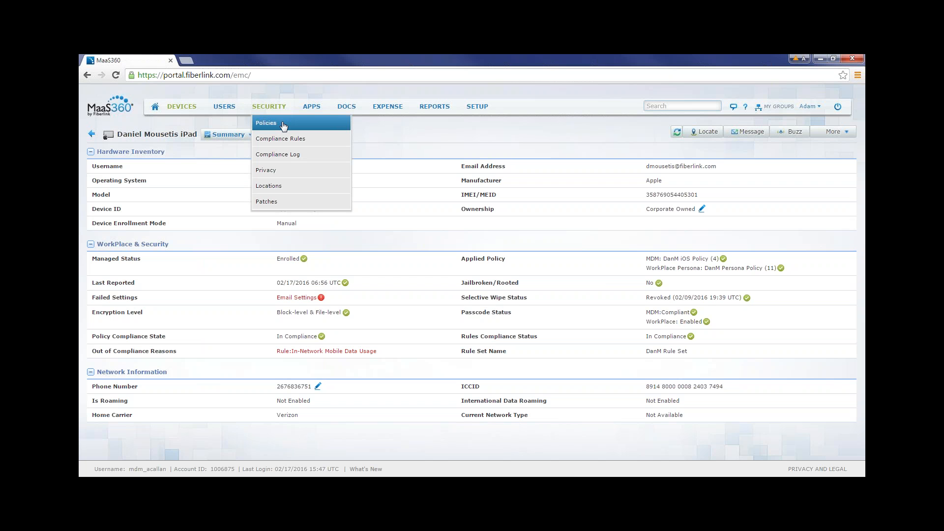
{"action": "left_click", "coordinate": [284, 125]}
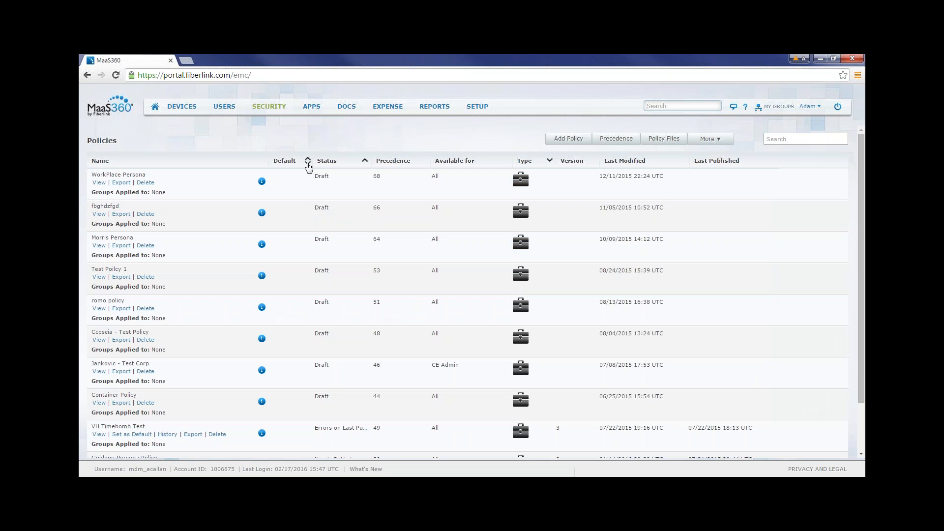
{"action": "left_click", "coordinate": [306, 163]}
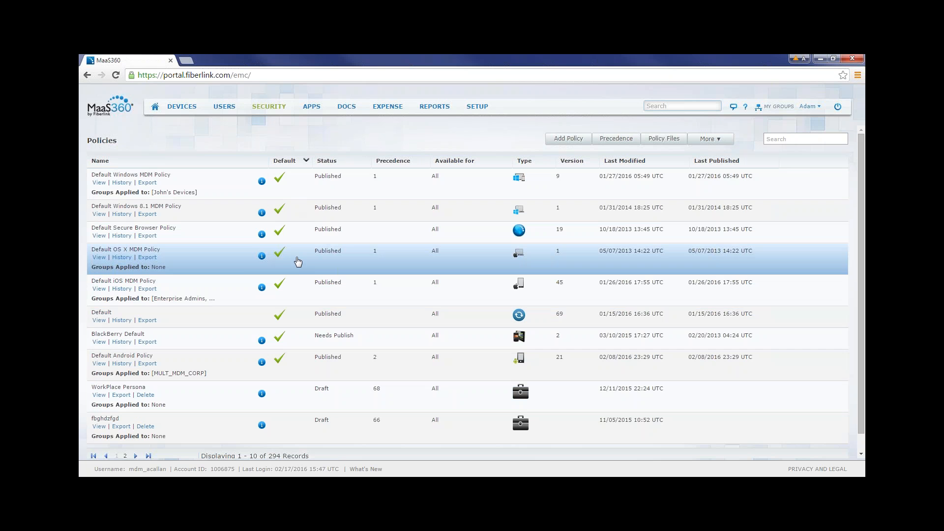
{"action": "left_click", "coordinate": [99, 290]}
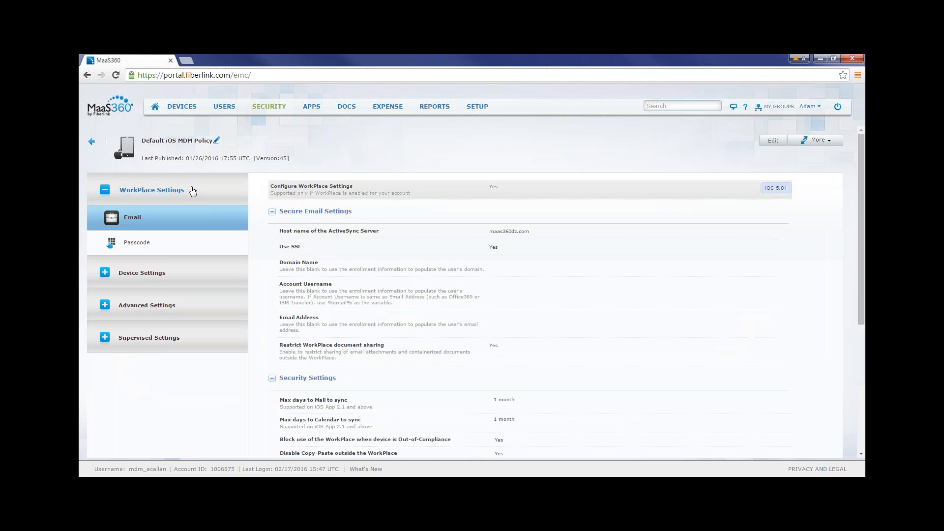
Start editing the policy's passcode device settings and enable Configure Passcode Policy and Enforce Passcode on Mobile Device.
{"action": "left_click", "coordinate": [190, 190]}
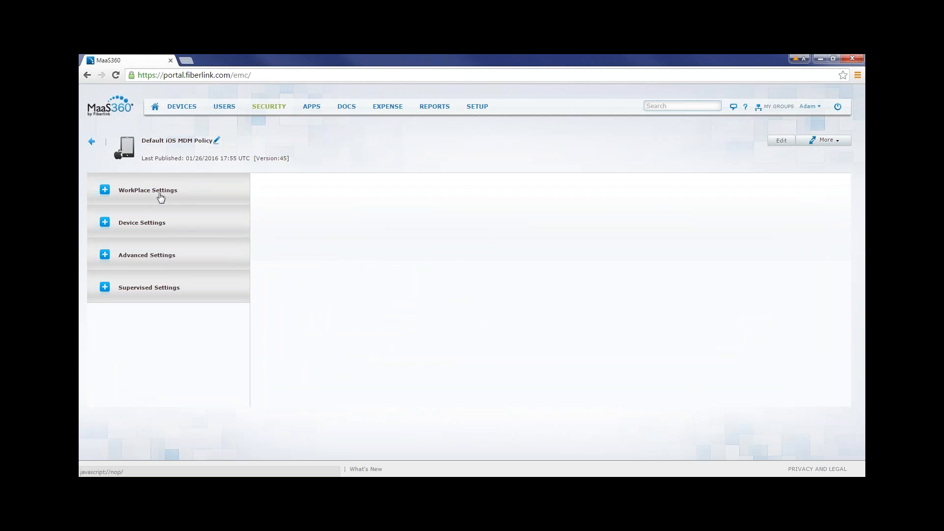
{"action": "left_click", "coordinate": [180, 225]}
{"action": "left_click", "coordinate": [773, 140]}
{"action": "left_click", "coordinate": [493, 188]}
{"action": "left_click", "coordinate": [493, 227]}
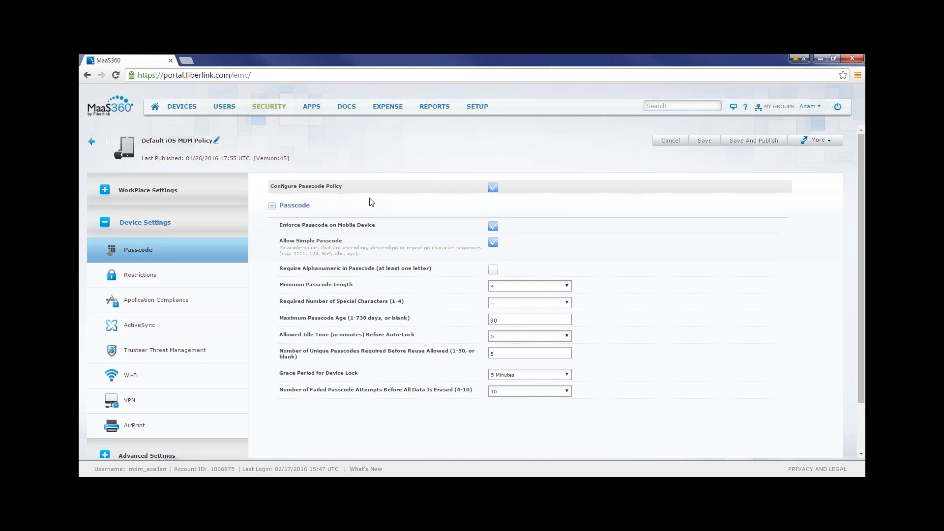
Review the choices for the minimum passcode length, keeping 4, and check the maximum passcode age.
{"action": "left_click", "coordinate": [567, 287]}
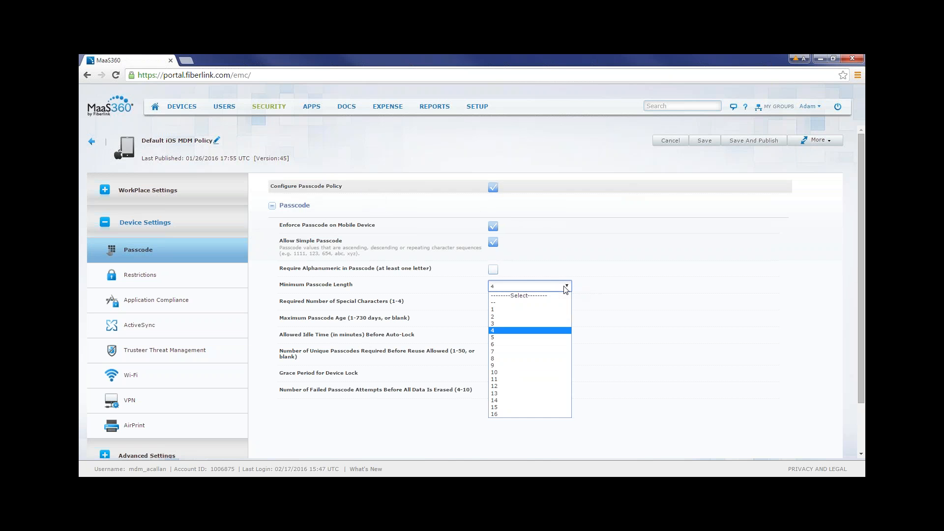
{"action": "left_click", "coordinate": [549, 332]}
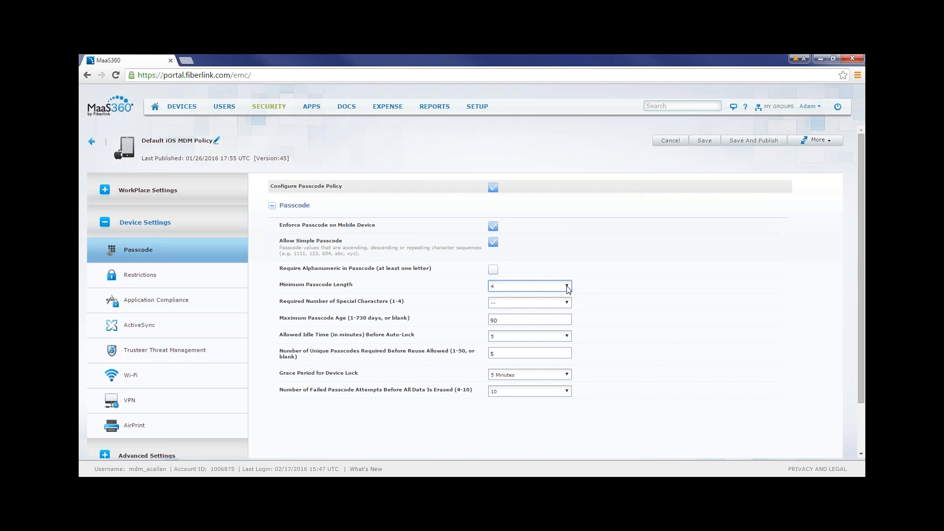
{"action": "left_click", "coordinate": [567, 287]}
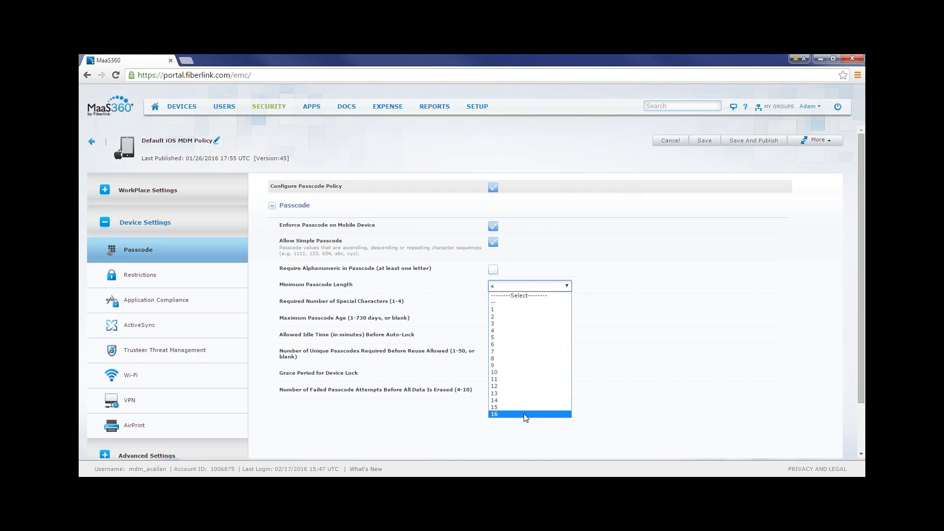
{"action": "left_click", "coordinate": [523, 435]}
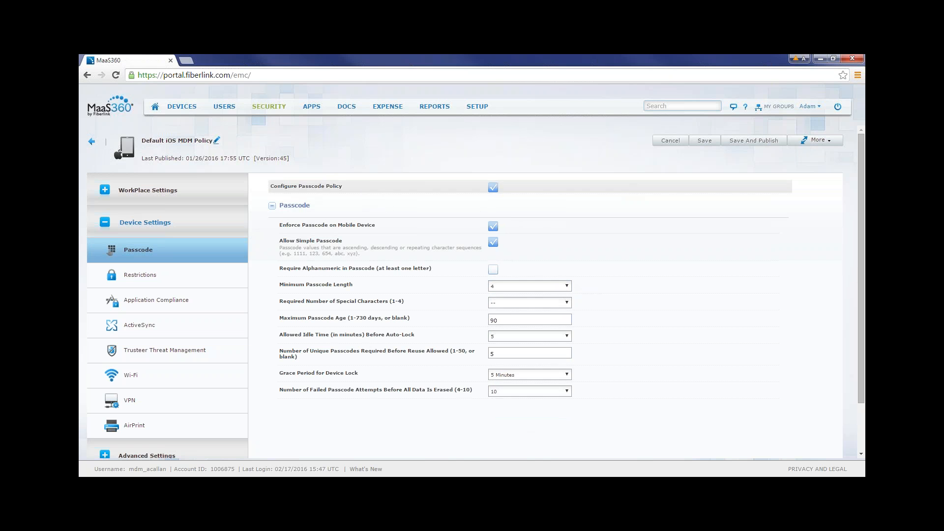
{"action": "left_click", "coordinate": [511, 287]}
{"action": "left_click", "coordinate": [503, 330]}
{"action": "left_click_drag", "start_coordinate": [554, 321], "coordinate": [486, 322]}
{"action": "left_click", "coordinate": [475, 322]}
Disallow use of the camera and screen capture in the policy's device functionality restrictions.
{"action": "left_click", "coordinate": [161, 278]}
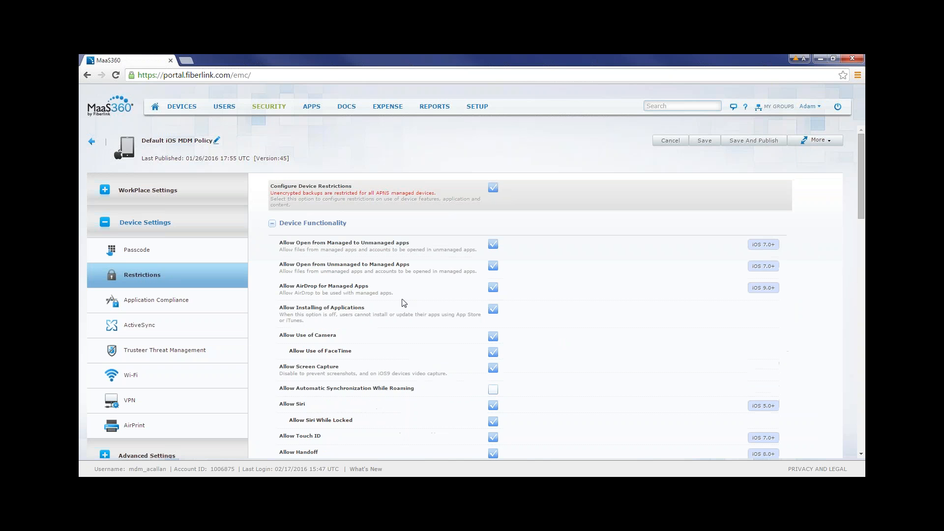
{"action": "scroll", "coordinate": [402, 302], "scroll_direction": "down", "scroll_amount": 1}
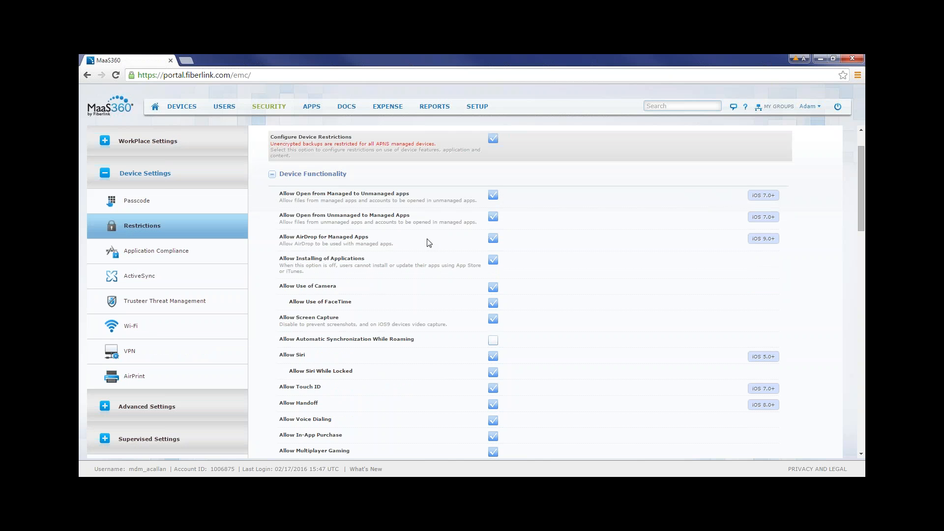
{"action": "scroll", "coordinate": [429, 242], "scroll_direction": "down", "scroll_amount": 1}
{"action": "scroll", "coordinate": [430, 243], "scroll_direction": "up", "scroll_amount": 1}
{"action": "scroll", "coordinate": [860, 189], "scroll_direction": "down", "scroll_amount": 1}
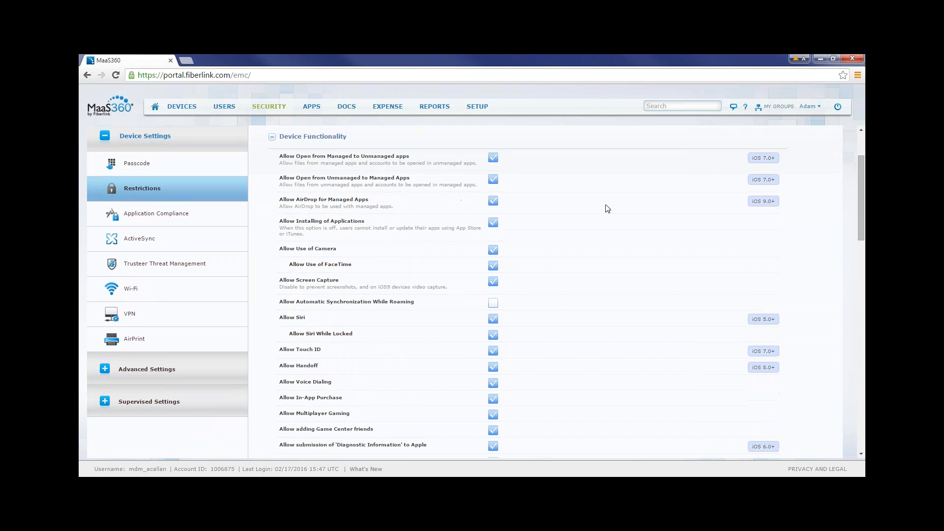
{"action": "left_click", "coordinate": [493, 249]}
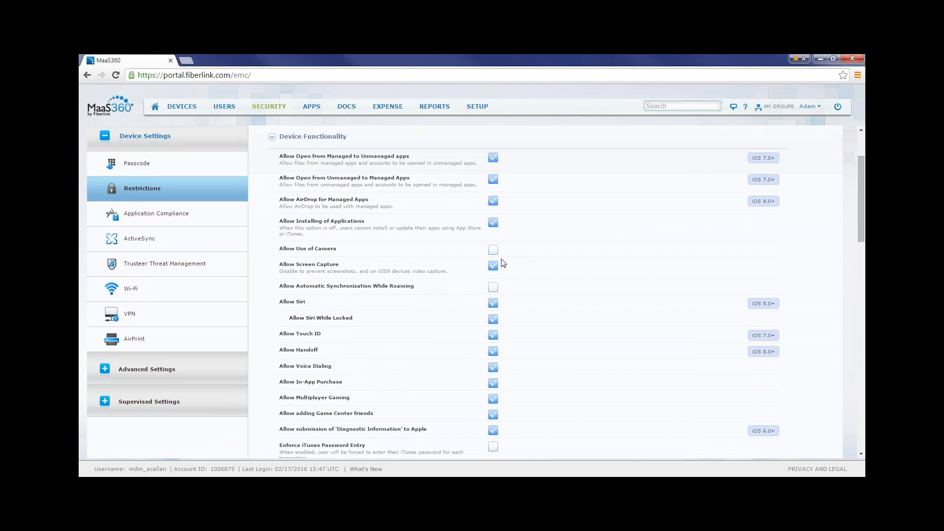
{"action": "left_click", "coordinate": [494, 266]}
Disallow in-app purchases and multiplayer gaming in the device functionality restrictions.
{"action": "scroll", "coordinate": [529, 255], "scroll_direction": "down", "scroll_amount": 1}
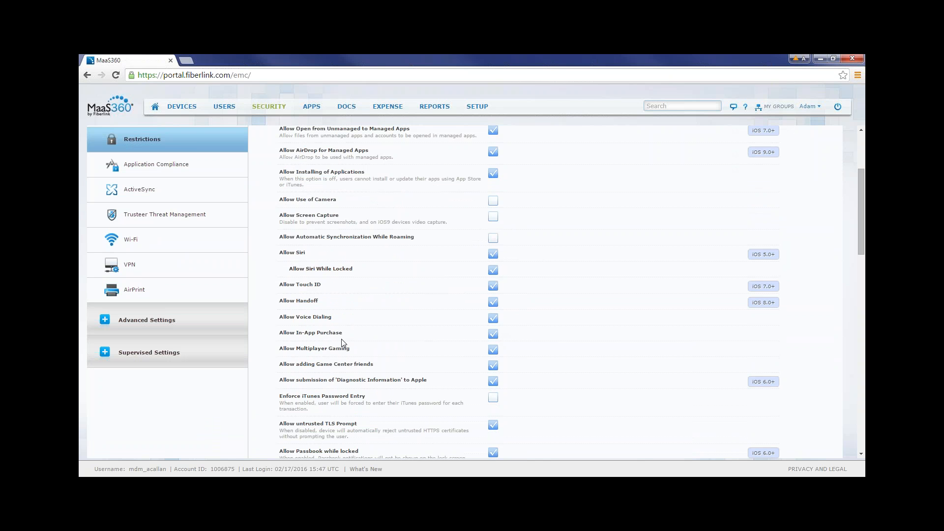
{"action": "left_click", "coordinate": [492, 334]}
{"action": "left_click", "coordinate": [494, 349]}
{"action": "scroll", "coordinate": [539, 333], "scroll_direction": "down", "scroll_amount": 2}
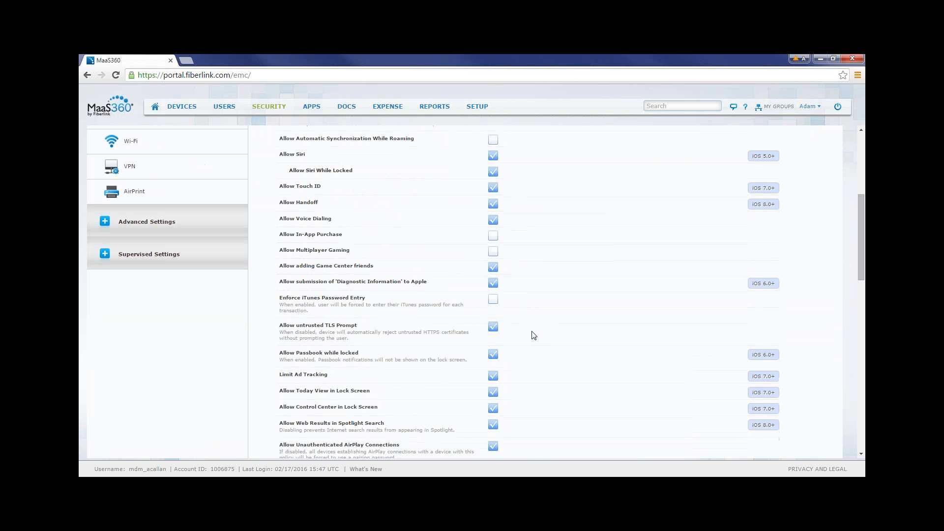
{"action": "scroll", "coordinate": [531, 334], "scroll_direction": "down", "scroll_amount": 4}
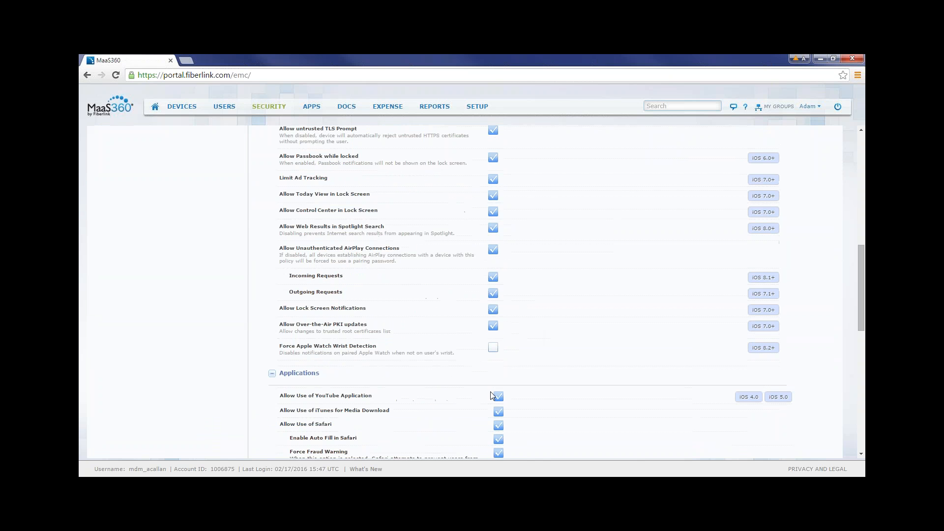
Disallow use of the YouTube application and Safari in the policy's application restrictions.
{"action": "left_click", "coordinate": [499, 399]}
{"action": "scroll", "coordinate": [534, 340], "scroll_direction": "down", "scroll_amount": 3}
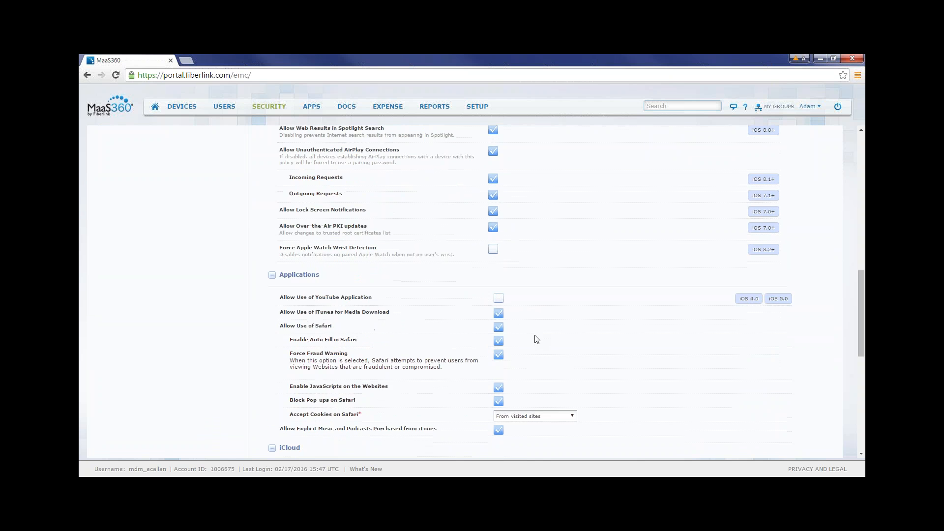
{"action": "scroll", "coordinate": [466, 398], "scroll_direction": "down", "scroll_amount": 2}
{"action": "scroll", "coordinate": [465, 393], "scroll_direction": "up", "scroll_amount": 1}
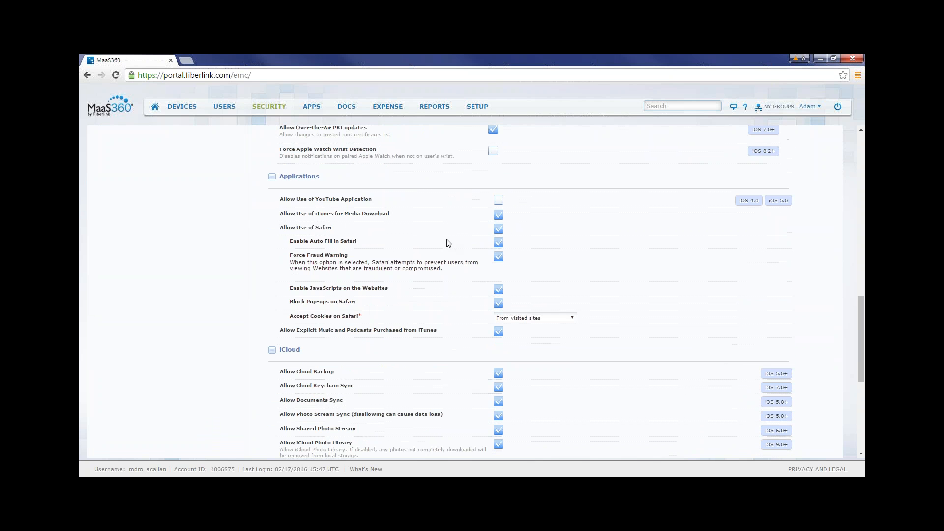
{"action": "left_click", "coordinate": [499, 231]}
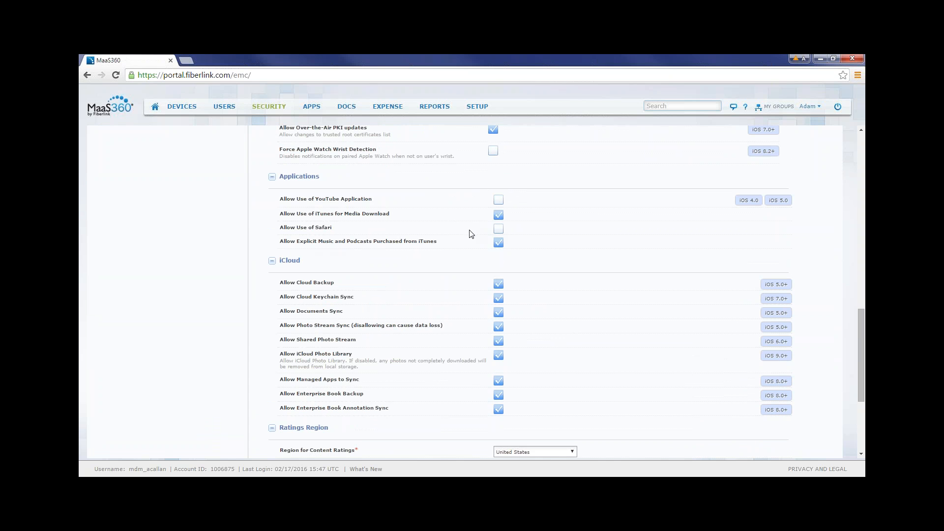
{"action": "scroll", "coordinate": [456, 271], "scroll_direction": "down", "scroll_amount": 1}
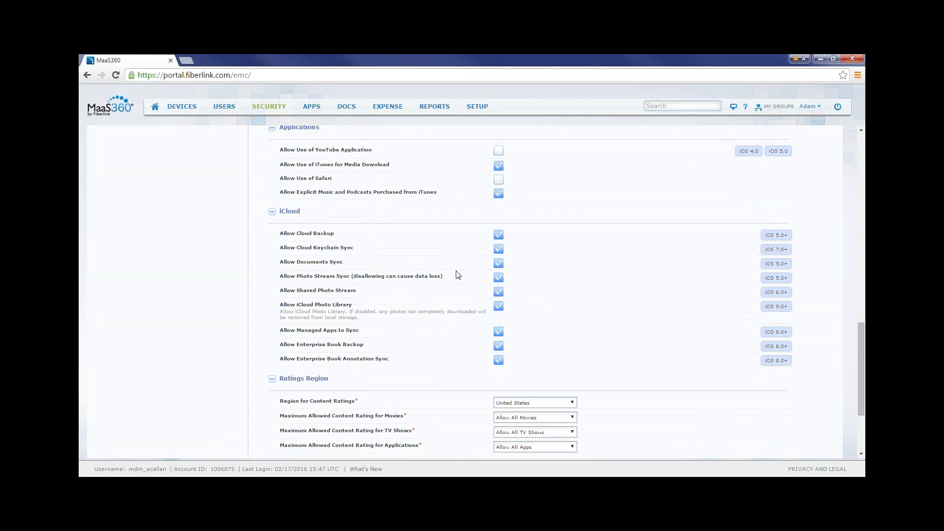
Look through the ActiveSync, Trusteer Threat Management and Wi-Fi device settings, and return to the Application Compliance settings.
{"action": "scroll", "coordinate": [448, 310], "scroll_direction": "up", "scroll_amount": 3}
{"action": "scroll", "coordinate": [448, 326], "scroll_direction": "up", "scroll_amount": 10}
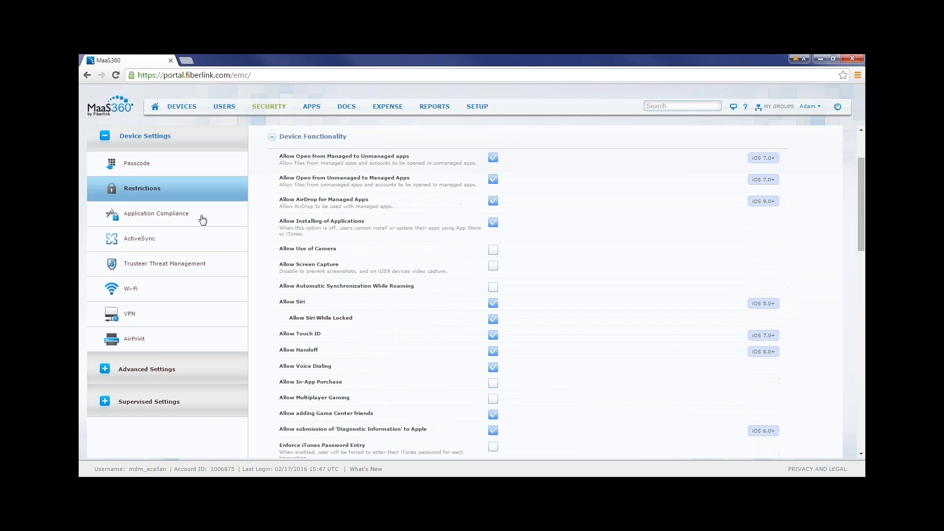
{"action": "left_click", "coordinate": [198, 213]}
{"action": "left_click", "coordinate": [160, 325]}
{"action": "left_click", "coordinate": [159, 350]}
{"action": "left_click", "coordinate": [159, 375]}
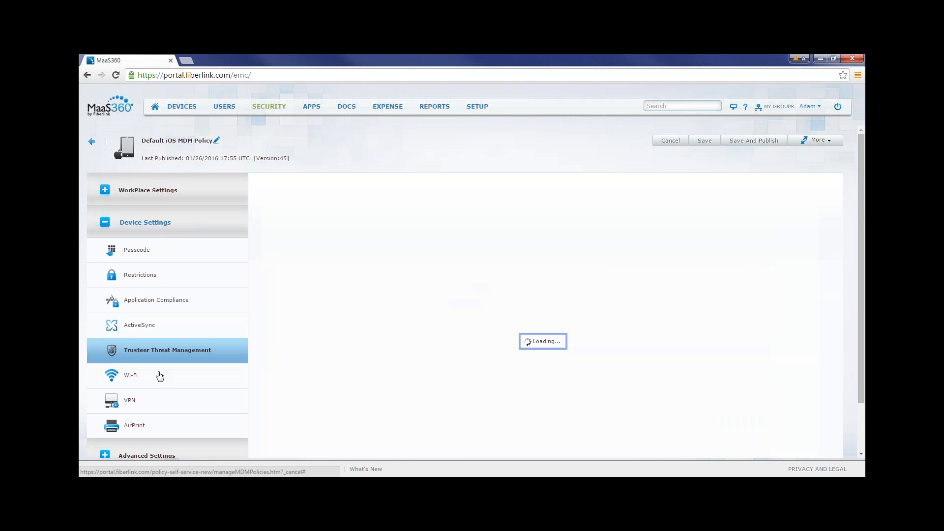
{"action": "left_click", "coordinate": [156, 424]}
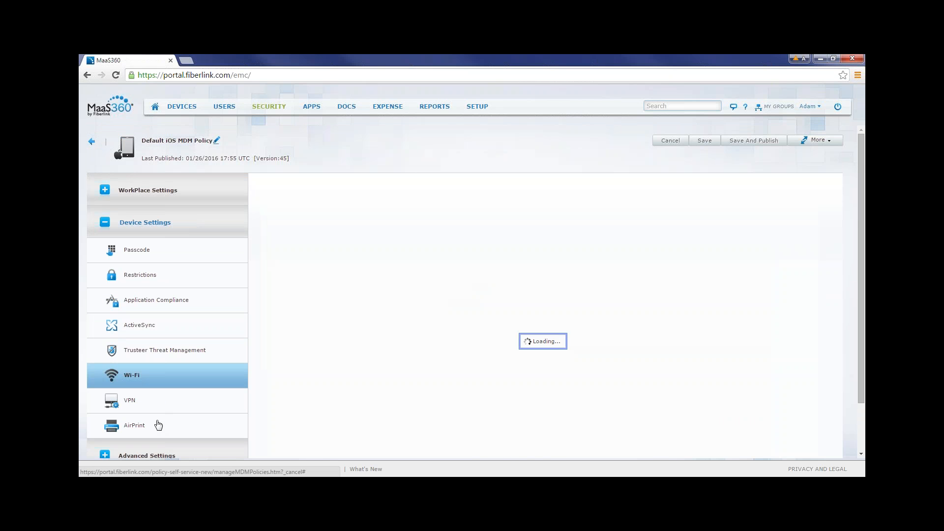
{"action": "left_click", "coordinate": [167, 352]}
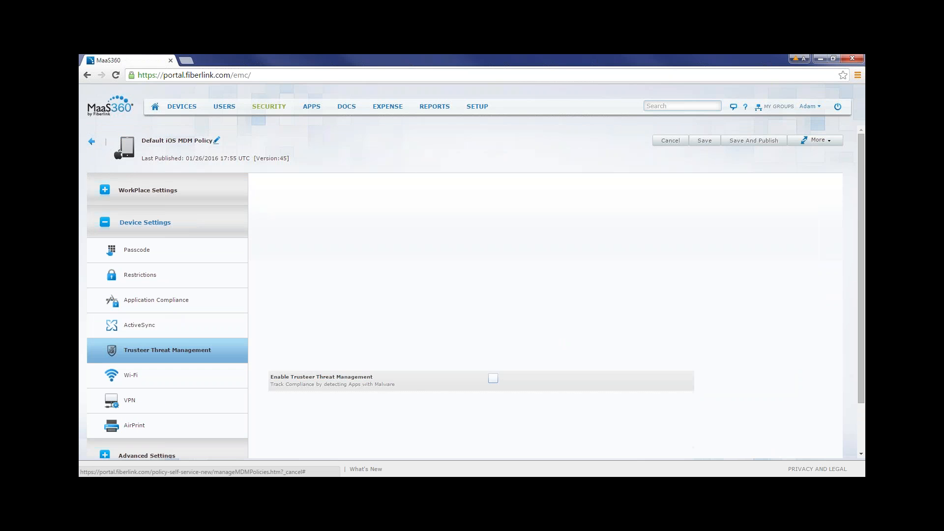
{"action": "left_click", "coordinate": [169, 302]}
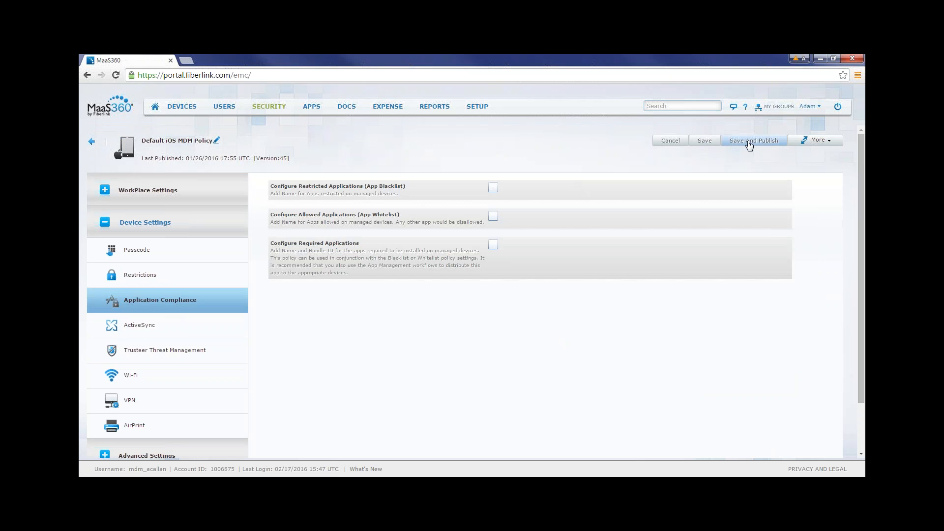
{"action": "left_click", "coordinate": [217, 141]}
{"action": "left_click_drag", "start_coordinate": [225, 142], "coordinate": [146, 138]}
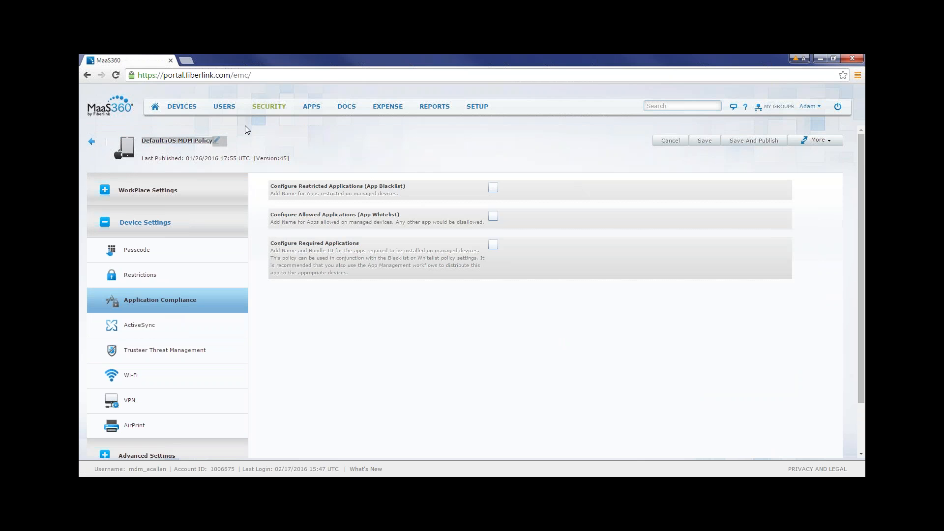
{"action": "left_click", "coordinate": [439, 357]}
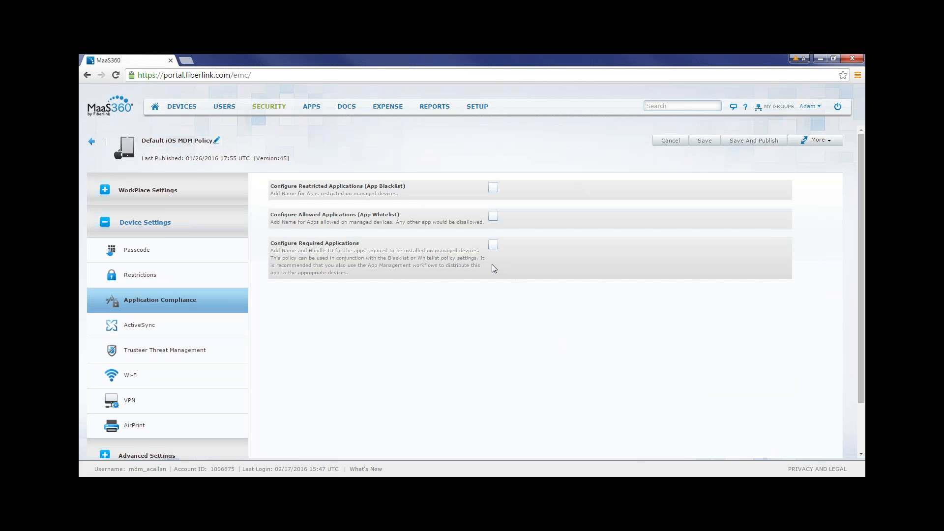
Enable Configure Restricted Applications (App Blacklist) and provide three application name entries for it.
{"action": "left_click", "coordinate": [493, 187]}
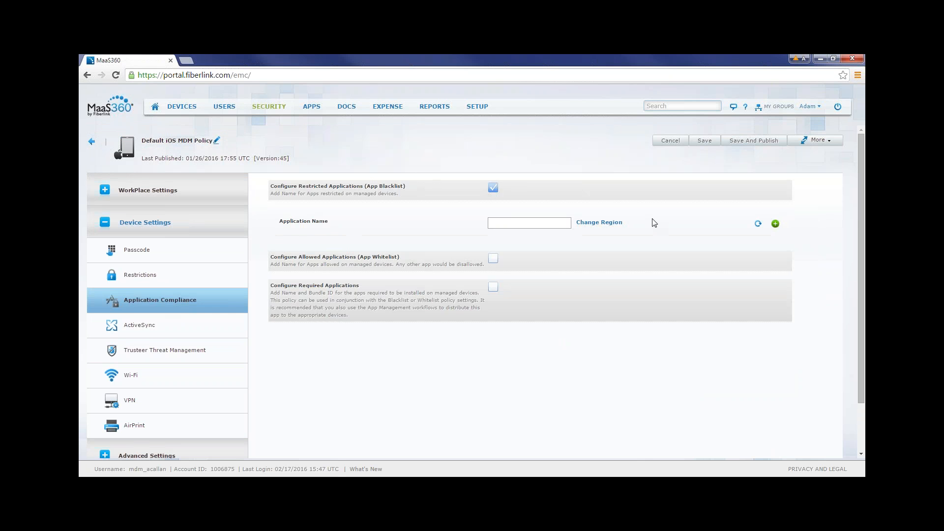
{"action": "left_click", "coordinate": [776, 224]}
{"action": "left_click", "coordinate": [776, 223]}
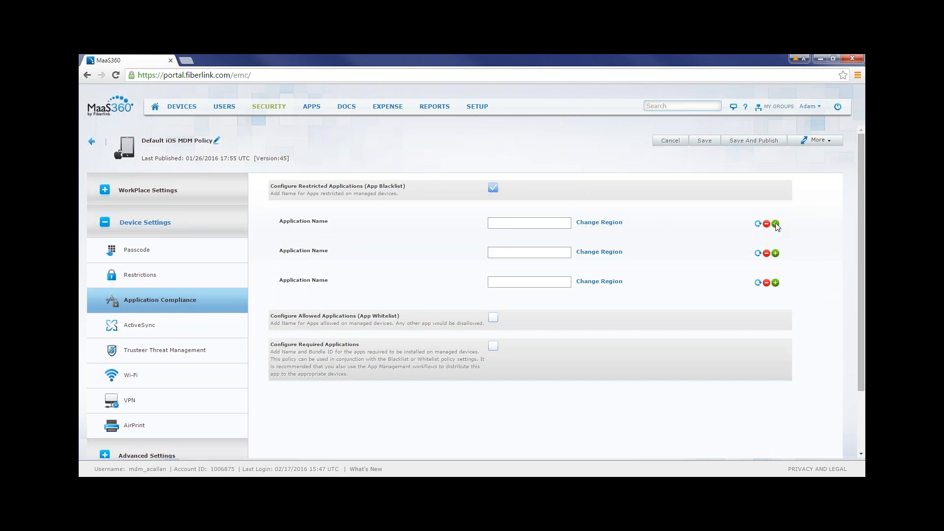
{"action": "left_click", "coordinate": [776, 223]}
{"action": "left_click", "coordinate": [776, 224]}
{"action": "left_click", "coordinate": [775, 224]}
{"action": "left_click", "coordinate": [775, 224]}
{"action": "left_click", "coordinate": [776, 223]}
{"action": "left_click", "coordinate": [775, 224]}
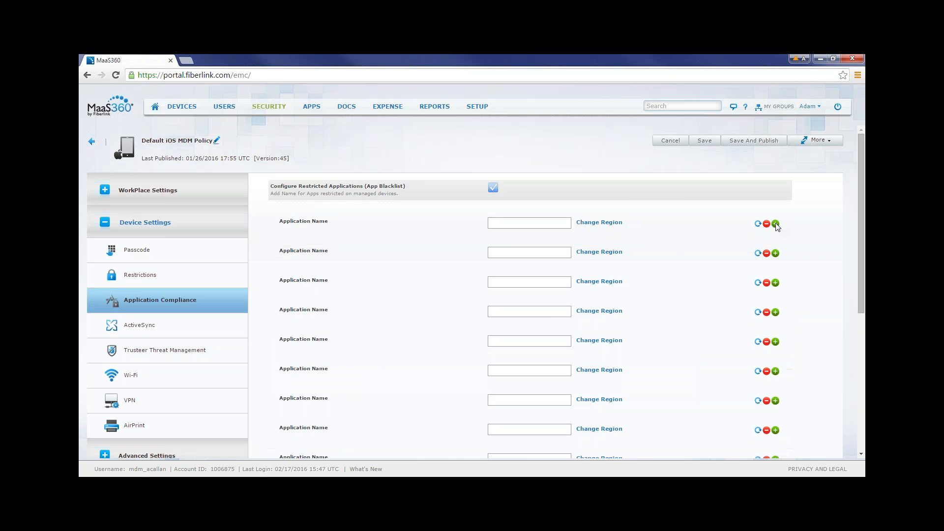
{"action": "left_click", "coordinate": [767, 225]}
{"action": "left_click", "coordinate": [767, 224]}
{"action": "left_click", "coordinate": [766, 225]}
{"action": "left_click", "coordinate": [767, 225]}
{"action": "left_click", "coordinate": [767, 225]}
{"action": "left_click", "coordinate": [767, 224]}
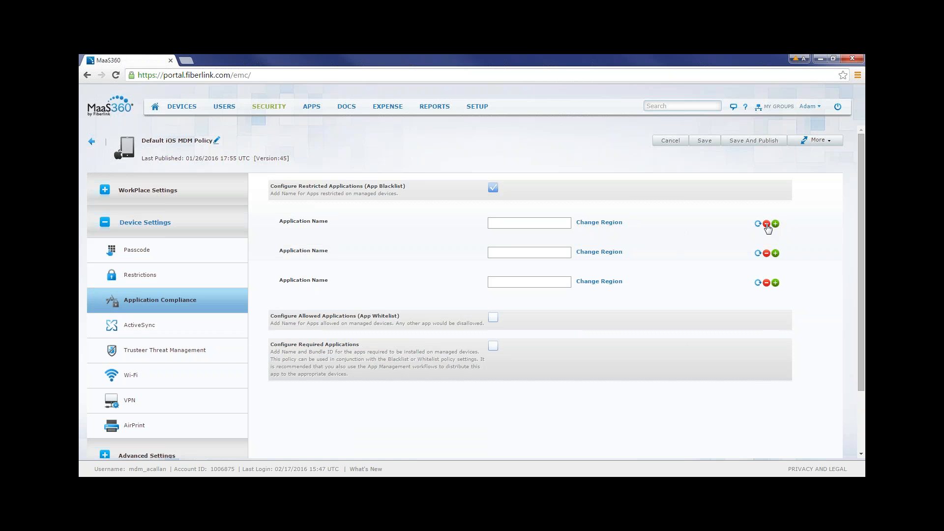
Add Netflix, Hulu and HBO GO to the restricted applications list.
{"action": "left_click", "coordinate": [512, 220]}
{"action": "left_click_drag", "start_coordinate": [412, 186], "coordinate": [405, 186]}
{"action": "left_click", "coordinate": [475, 217]}
{"action": "left_click", "coordinate": [505, 225]}
{"action": "type", "text": "netflix"}
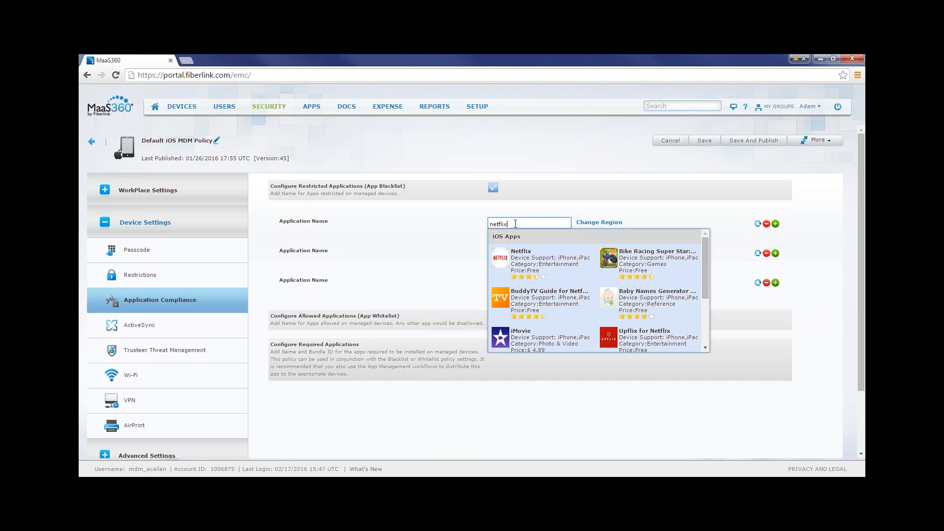
{"action": "left_click", "coordinate": [508, 251]}
{"action": "left_click", "coordinate": [508, 253]}
{"action": "type", "text": "hulu"}
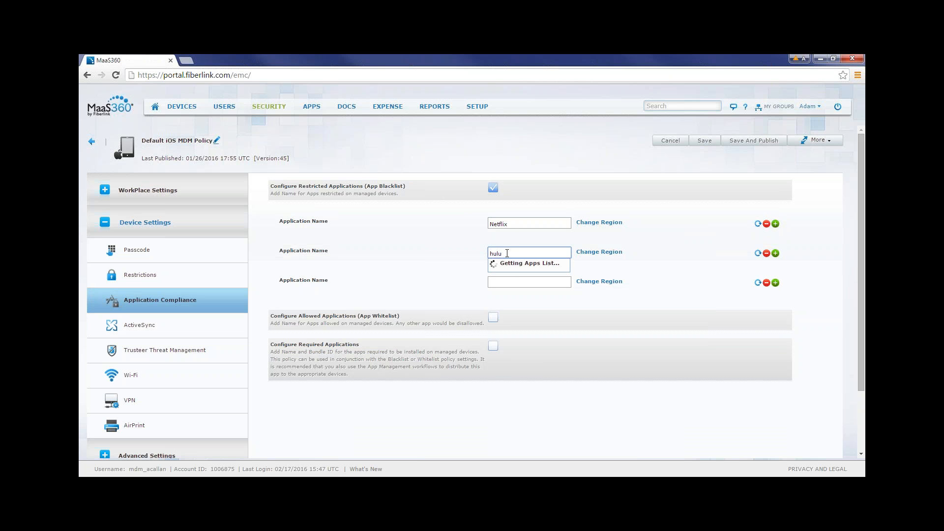
{"action": "left_click", "coordinate": [509, 283]}
{"action": "left_click", "coordinate": [510, 282]}
{"action": "type", "text": "hbo go"}
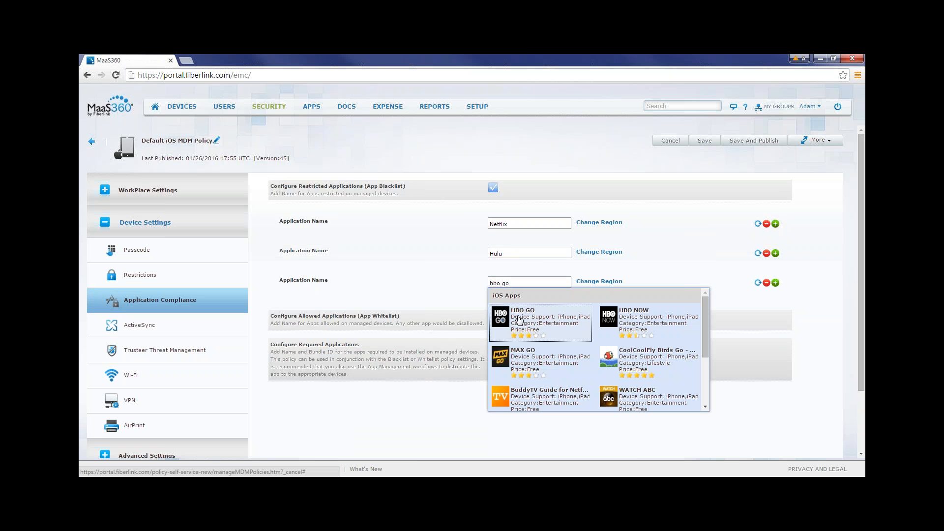
{"action": "left_click", "coordinate": [518, 319]}
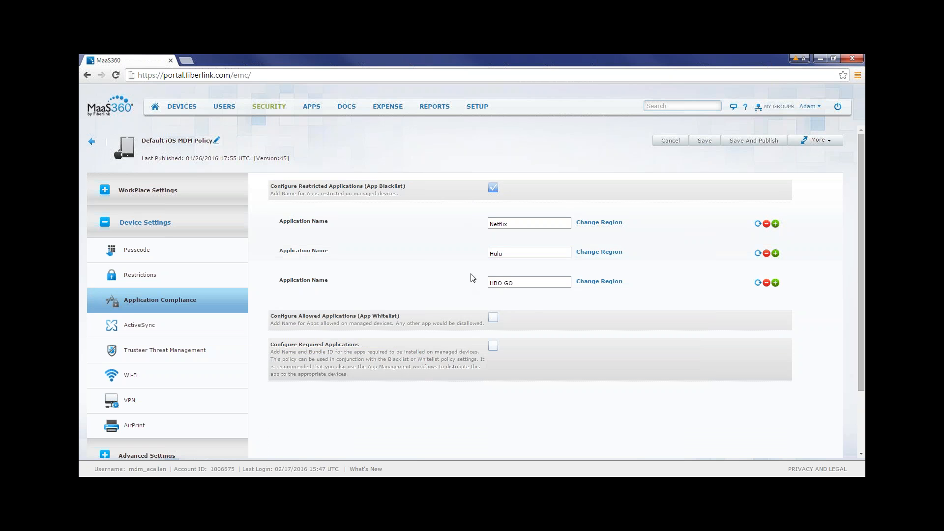
Disable the app blacklist and enable Configure Allowed Applications (App Whitelist) with three application name entries.
{"action": "left_click", "coordinate": [493, 190]}
{"action": "left_click", "coordinate": [494, 216]}
{"action": "left_click_drag", "start_coordinate": [486, 217], "coordinate": [376, 215]}
{"action": "left_click", "coordinate": [415, 216]}
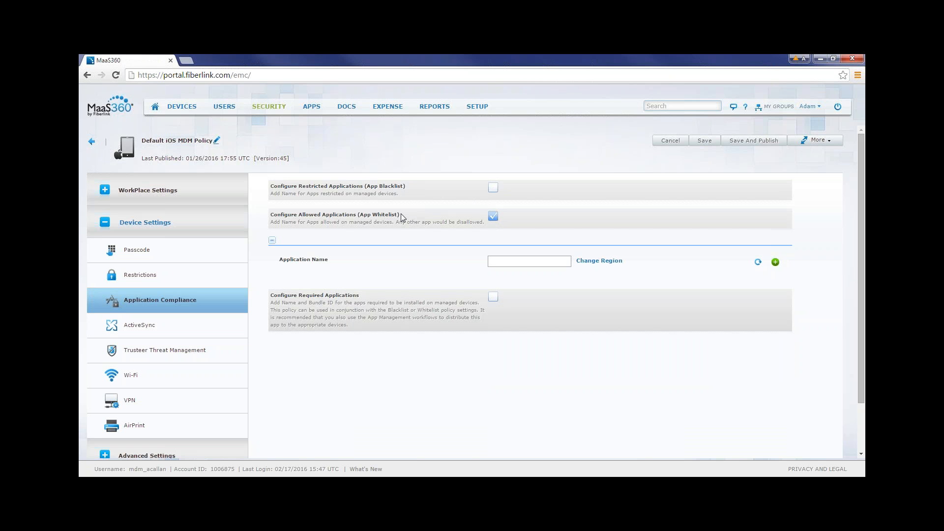
{"action": "left_click", "coordinate": [775, 262]}
{"action": "left_click", "coordinate": [776, 262]}
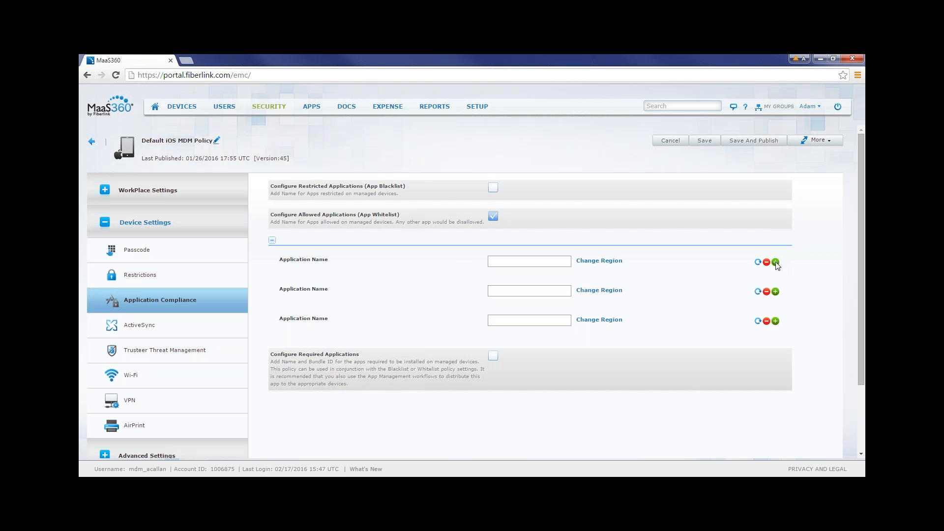
Add The Calculator Free and GasBuddy - Find Cheap Gas to the allowed applications list.
{"action": "left_click", "coordinate": [511, 262]}
{"action": "type", "text": "calculator"}
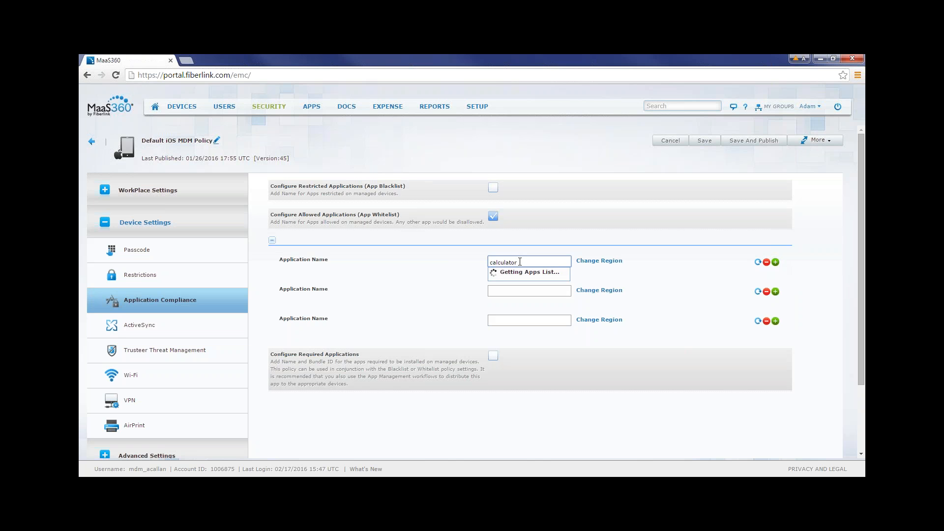
{"action": "left_click", "coordinate": [516, 288]}
{"action": "left_click", "coordinate": [515, 291]}
{"action": "type", "text": "gas buddy"}
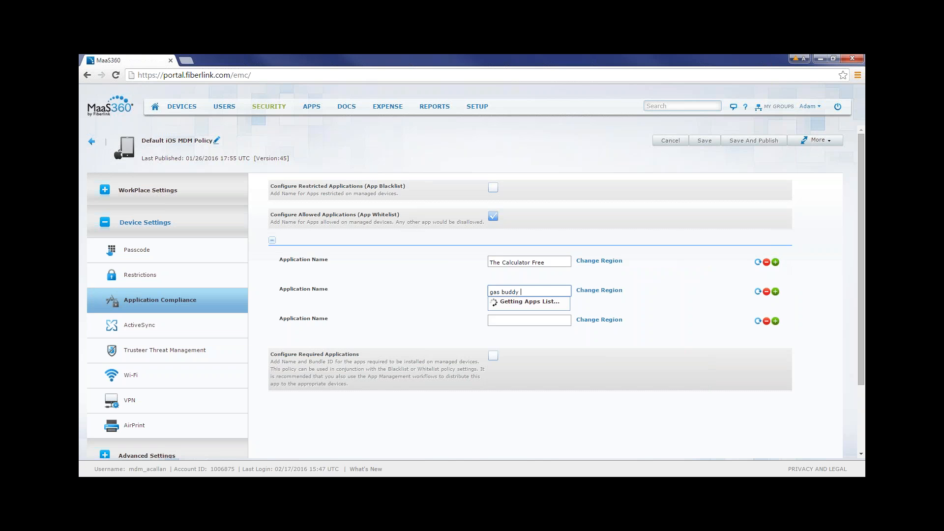
{"action": "left_click", "coordinate": [521, 318]}
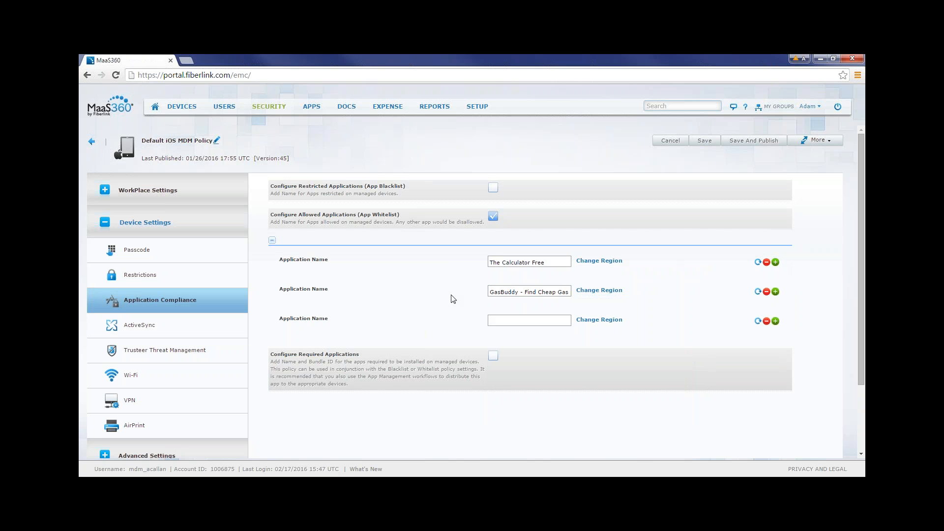
Briefly re-enable the app blacklist to review its entries, and leave both the blacklist and the app whitelist disabled.
{"action": "left_click", "coordinate": [493, 188]}
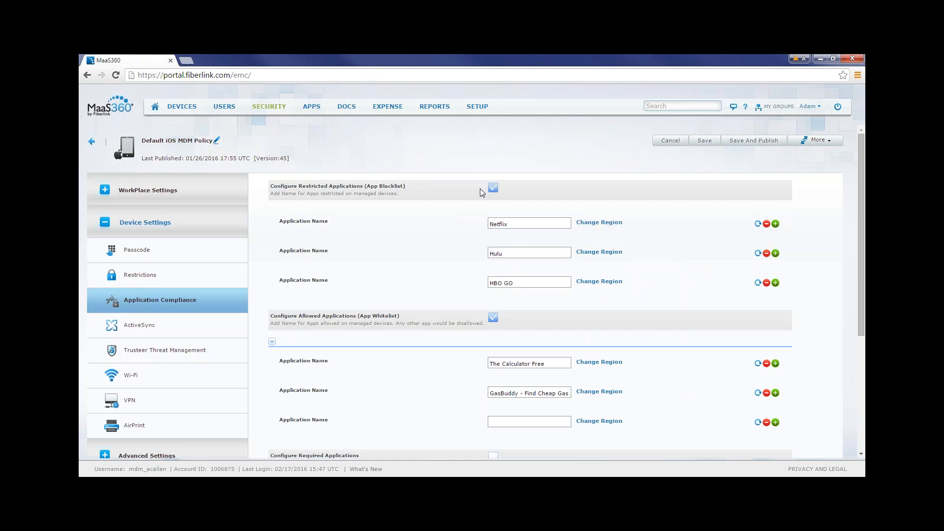
{"action": "left_click", "coordinate": [493, 188]}
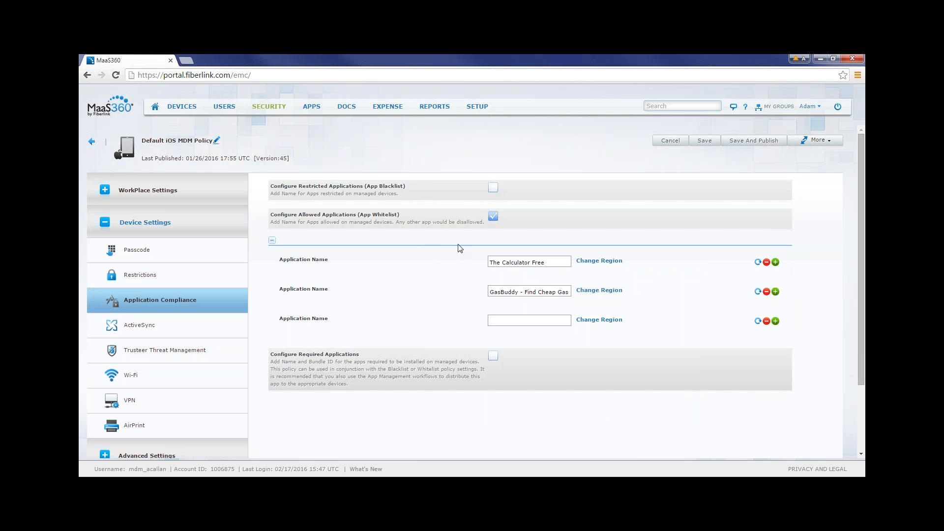
{"action": "left_click", "coordinate": [494, 321]}
{"action": "left_click", "coordinate": [493, 217]}
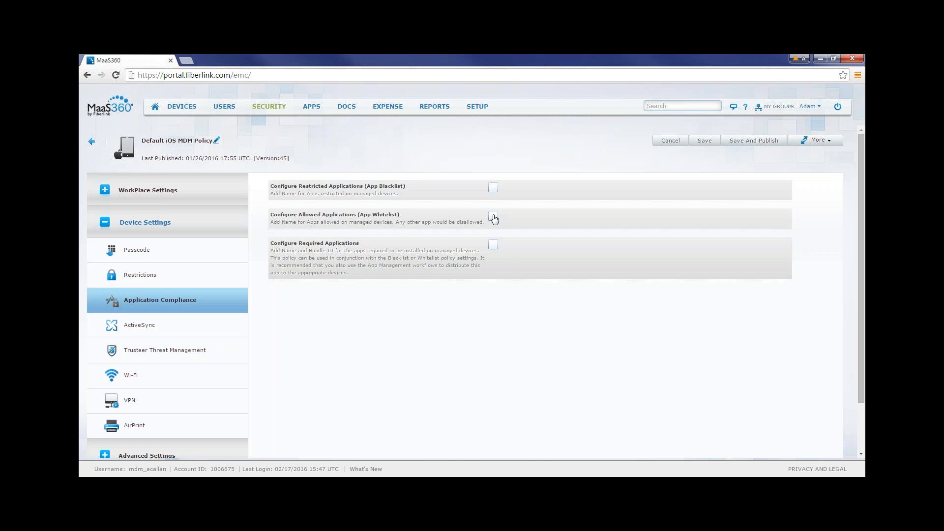
{"action": "left_click", "coordinate": [493, 217]}
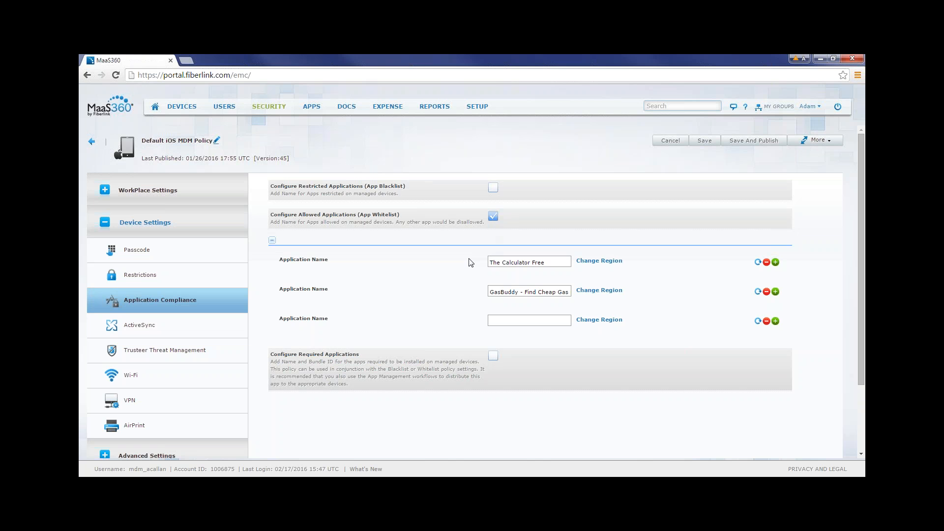
{"action": "left_click", "coordinate": [492, 216]}
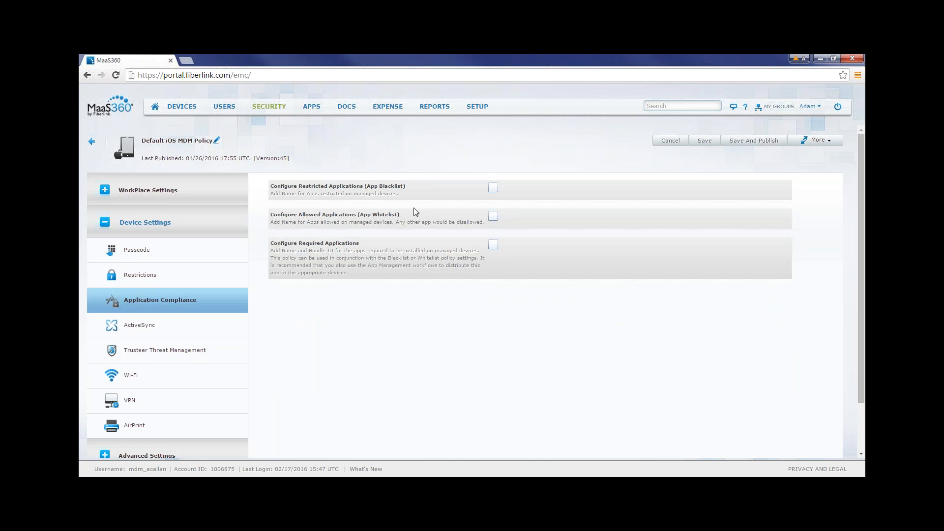
Enable Configure Required Applications and add Tiny Calendar and The Calculator Free as required apps.
{"action": "left_click", "coordinate": [493, 245]}
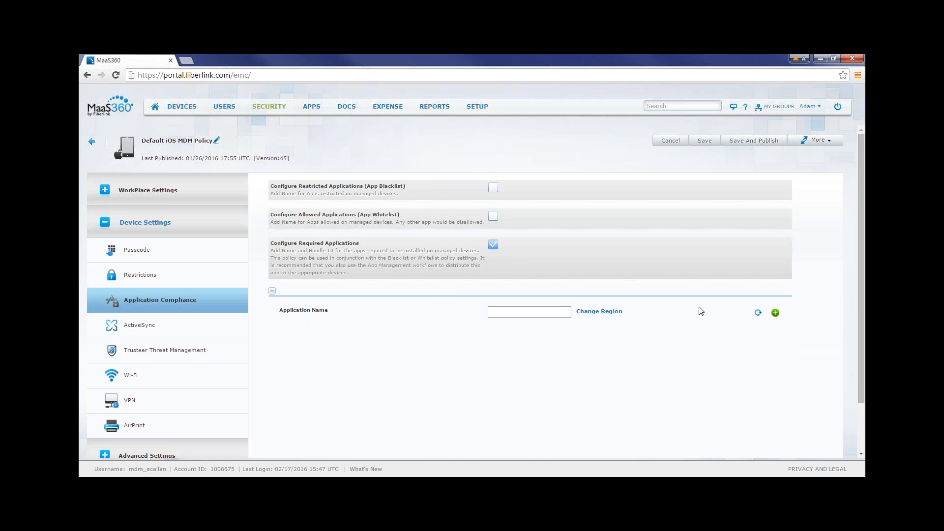
{"action": "left_click", "coordinate": [775, 314]}
{"action": "left_click", "coordinate": [775, 313]}
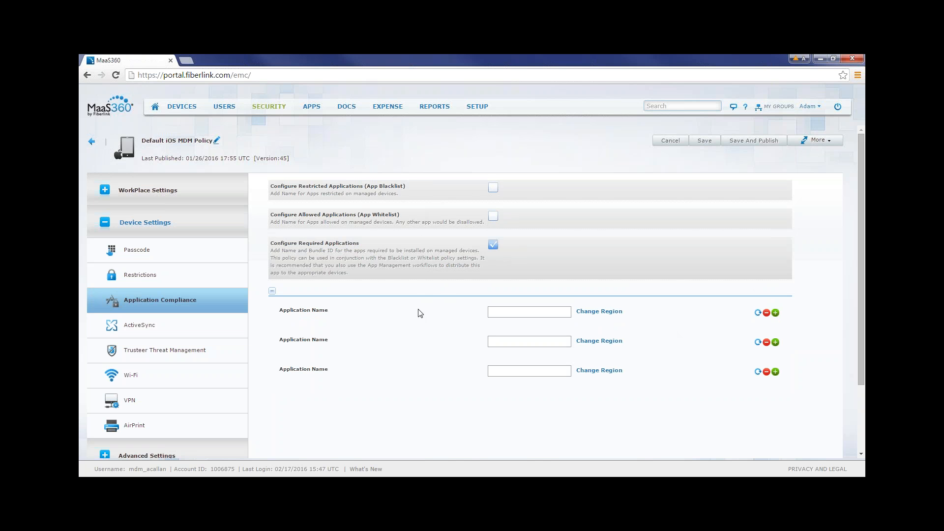
{"action": "left_click", "coordinate": [504, 311]}
{"action": "type", "text": "calendar"}
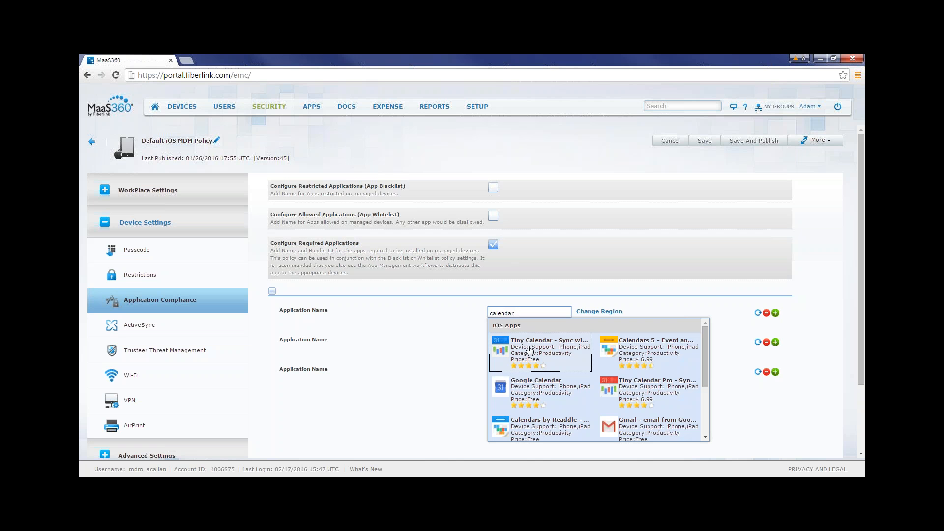
{"action": "left_click", "coordinate": [504, 344]}
{"action": "left_click", "coordinate": [505, 343]}
{"action": "type", "text": "calc"}
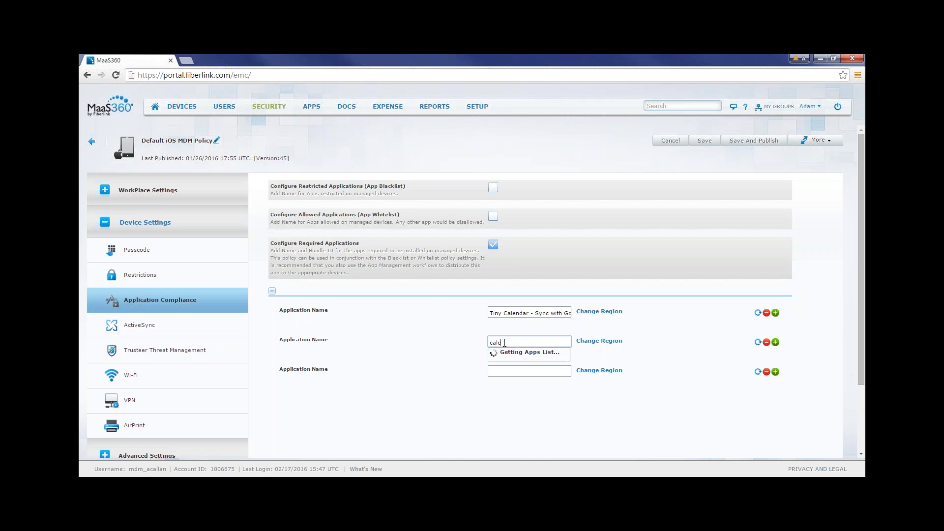
{"action": "type", "text": "ulator"}
{"action": "left_click", "coordinate": [540, 379]}
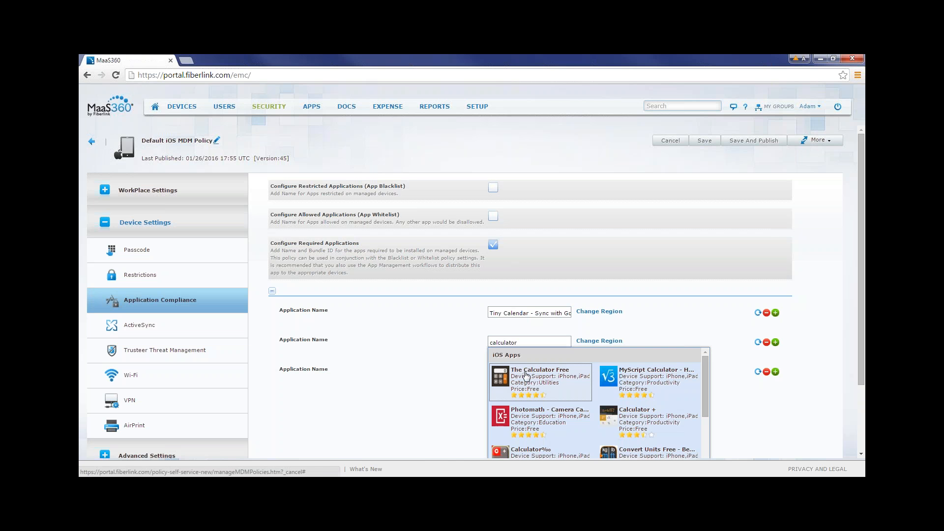
{"action": "left_click", "coordinate": [455, 336]}
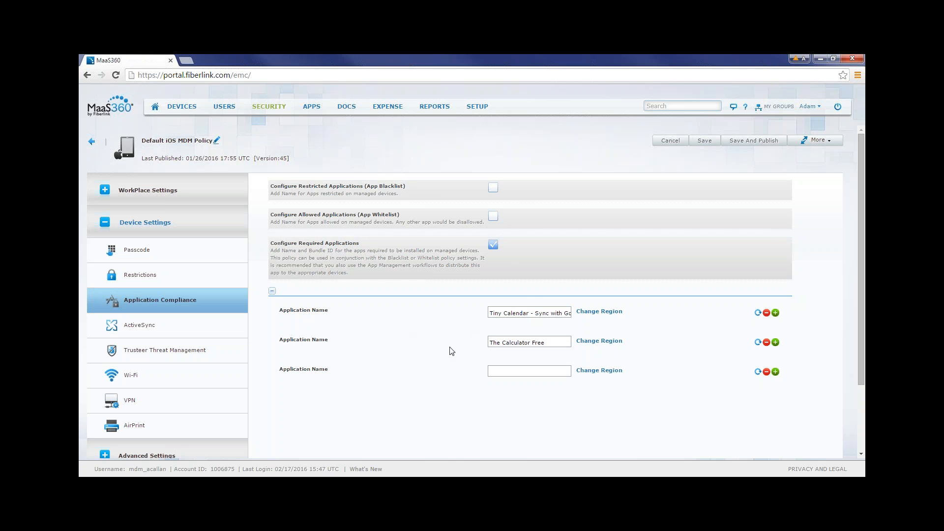
Disable Configure Required Applications, and enable Configure ActiveSync Settings in the iOS policy's ActiveSync section.
{"action": "left_click", "coordinate": [493, 245]}
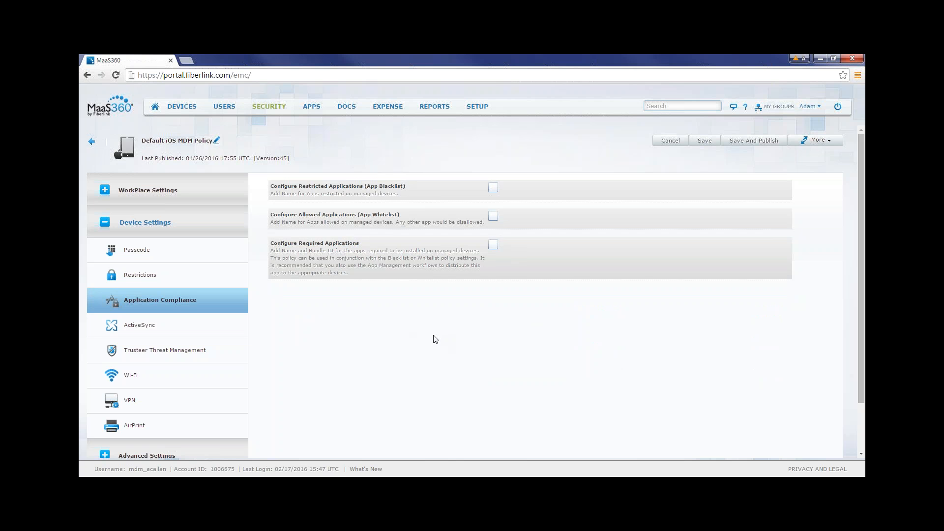
{"action": "left_click", "coordinate": [174, 328]}
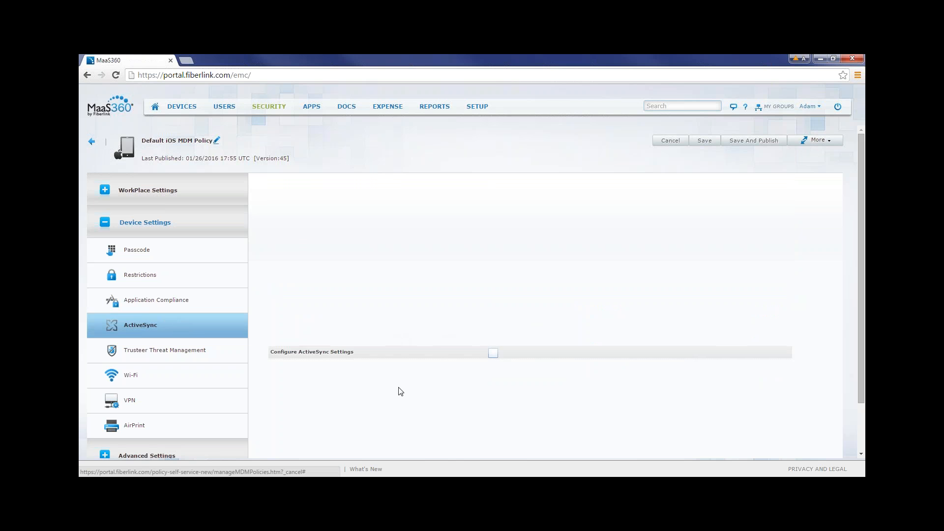
{"action": "left_click", "coordinate": [492, 354]}
{"action": "scroll", "coordinate": [454, 377], "scroll_direction": "down", "scroll_amount": 5}
{"action": "scroll", "coordinate": [448, 373], "scroll_direction": "up", "scroll_amount": 1}
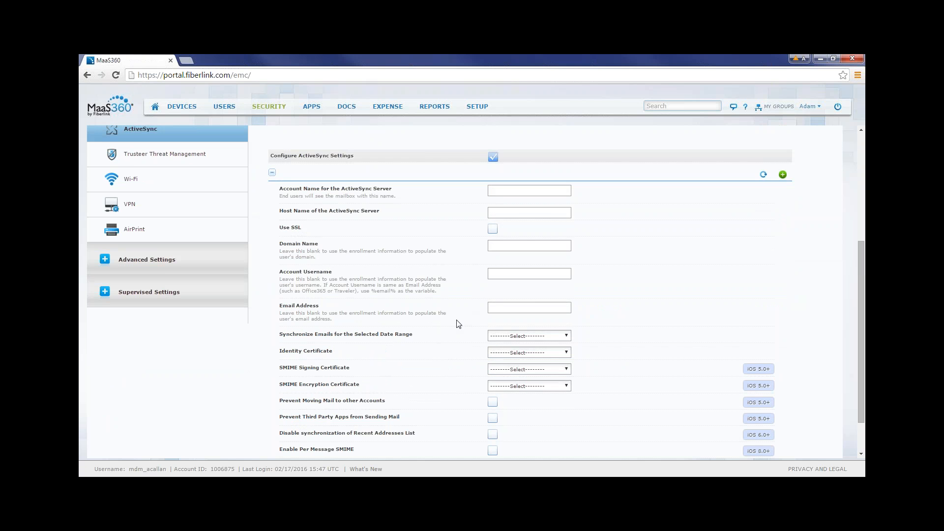
Examine the ActiveSync options for server, account, email synchronization range, certificates and mail restrictions.
{"action": "scroll", "coordinate": [438, 344], "scroll_direction": "down", "scroll_amount": 1}
{"action": "scroll", "coordinate": [438, 344], "scroll_direction": "up", "scroll_amount": 1}
{"action": "scroll", "coordinate": [435, 351], "scroll_direction": "down", "scroll_amount": 1}
{"action": "scroll", "coordinate": [435, 351], "scroll_direction": "up", "scroll_amount": 1}
{"action": "scroll", "coordinate": [435, 351], "scroll_direction": "down", "scroll_amount": 1}
{"action": "scroll", "coordinate": [435, 352], "scroll_direction": "up", "scroll_amount": 1}
{"action": "scroll", "coordinate": [435, 351], "scroll_direction": "down", "scroll_amount": 1}
{"action": "scroll", "coordinate": [435, 349], "scroll_direction": "up", "scroll_amount": 1}
{"action": "scroll", "coordinate": [437, 343], "scroll_direction": "up", "scroll_amount": 2}
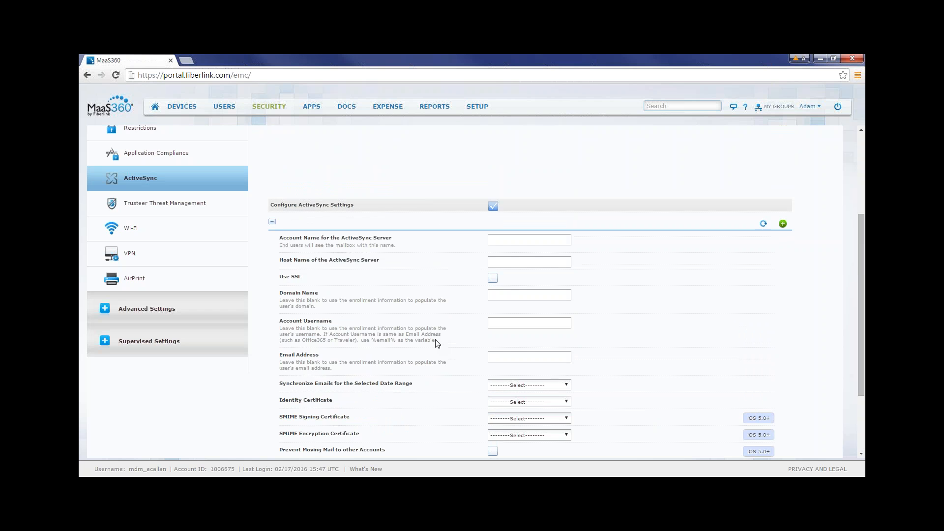
{"action": "scroll", "coordinate": [437, 343], "scroll_direction": "down", "scroll_amount": 2}
Enable Trusteer Threat Management and expand Configure App Exceptions to five blank malware name fields.
{"action": "left_click", "coordinate": [180, 208]}
{"action": "scroll", "coordinate": [297, 310], "scroll_direction": "down", "scroll_amount": 1}
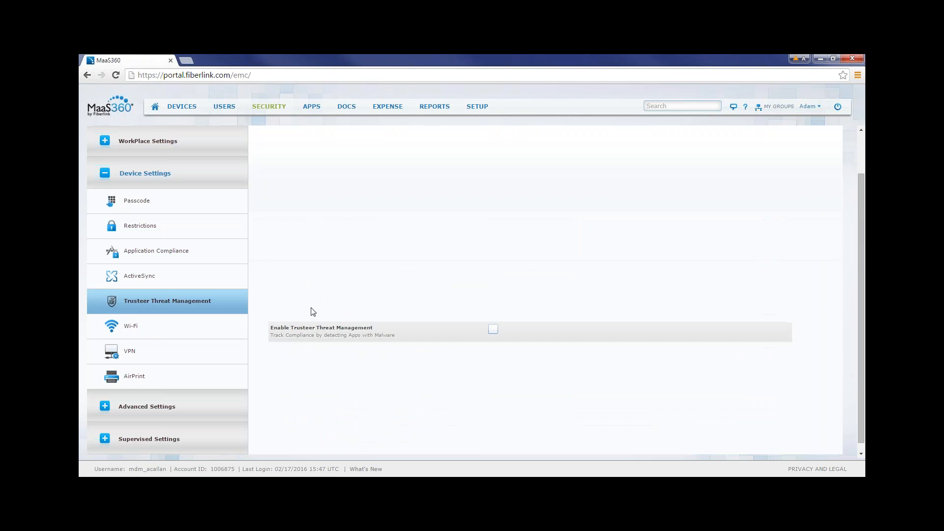
{"action": "left_click", "coordinate": [492, 329]}
{"action": "scroll", "coordinate": [482, 341], "scroll_direction": "down", "scroll_amount": 1}
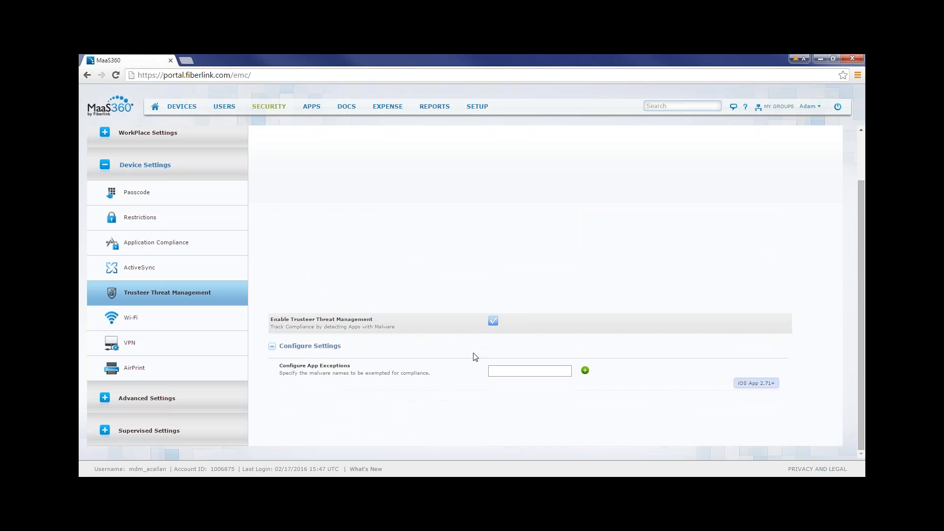
{"action": "left_click", "coordinate": [586, 370]}
{"action": "left_click", "coordinate": [585, 370]}
{"action": "left_click", "coordinate": [585, 370]}
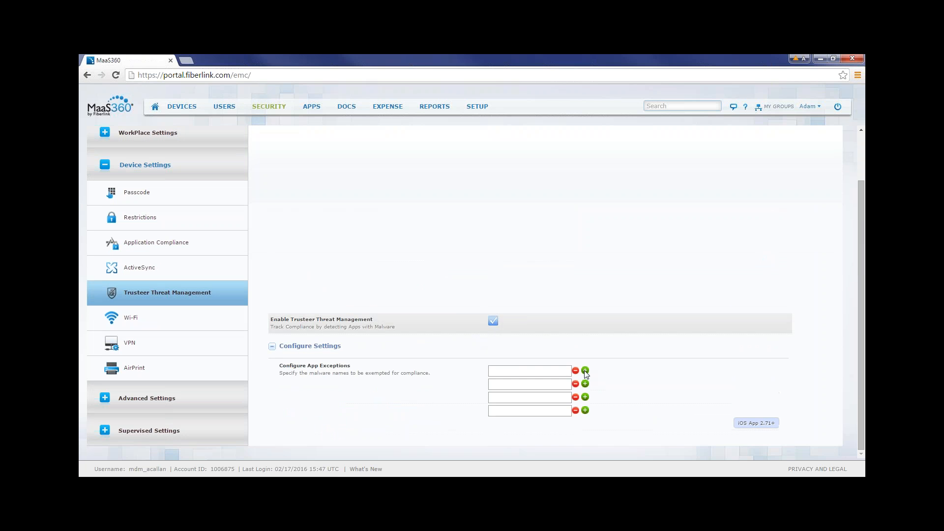
{"action": "left_click", "coordinate": [585, 370]}
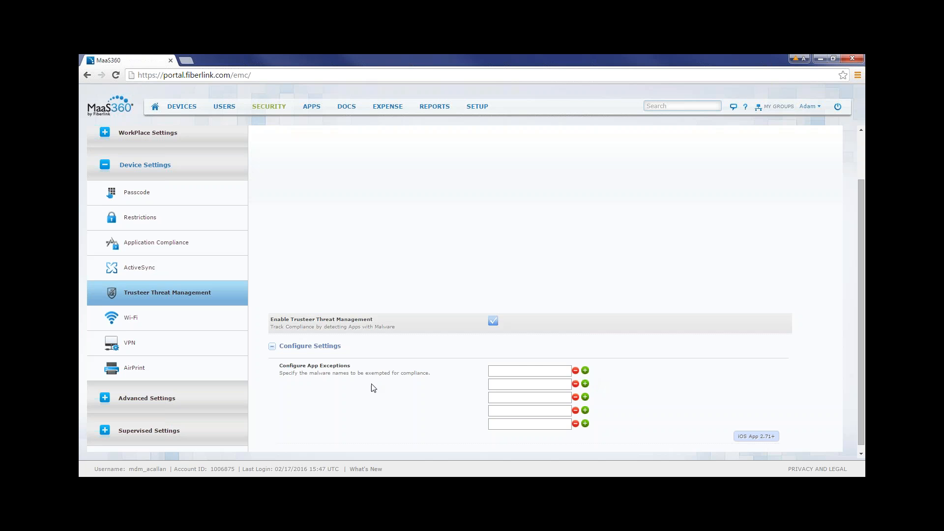
{"action": "left_click", "coordinate": [515, 371]}
{"action": "left_click", "coordinate": [496, 384]}
{"action": "left_click", "coordinate": [496, 398]}
{"action": "left_click", "coordinate": [496, 411]}
{"action": "left_click", "coordinate": [496, 424]}
{"action": "left_click", "coordinate": [496, 412]}
{"action": "left_click", "coordinate": [496, 398]}
{"action": "left_click", "coordinate": [496, 384]}
{"action": "left_click", "coordinate": [495, 373]}
{"action": "left_click", "coordinate": [492, 384]}
{"action": "left_click", "coordinate": [492, 371]}
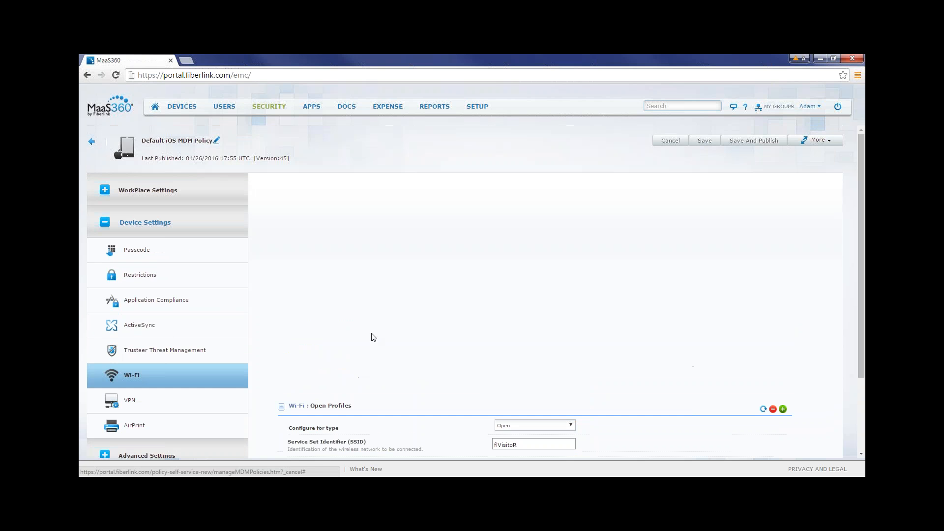
Review the open Wi-Fi profile in the iOS policy's Wi-Fi settings, including its SSID, auto join, encryption and proxy options.
{"action": "scroll", "coordinate": [459, 357], "scroll_direction": "down", "scroll_amount": 3}
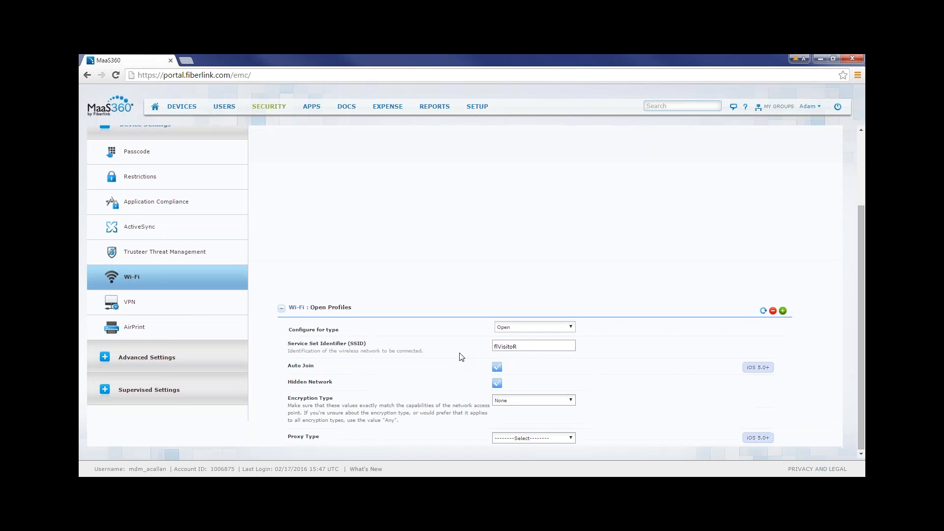
{"action": "scroll", "coordinate": [508, 335], "scroll_direction": "up", "scroll_amount": 3}
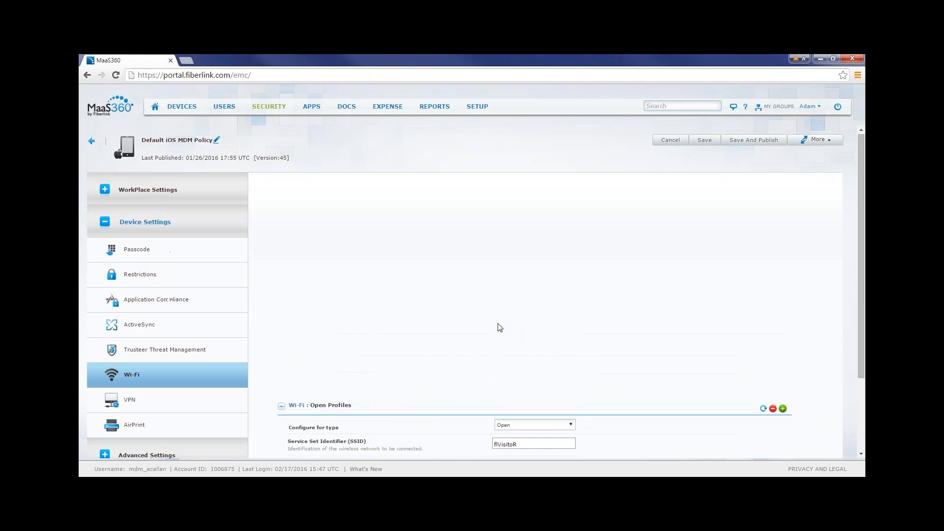
{"action": "scroll", "coordinate": [317, 195], "scroll_direction": "down", "scroll_amount": 3}
{"action": "scroll", "coordinate": [317, 198], "scroll_direction": "up", "scroll_amount": 3}
Return to the policies list, search for "secure brows" and view the Default Secure Browser Policy.
{"action": "mouse_move", "coordinate": [273, 110]}
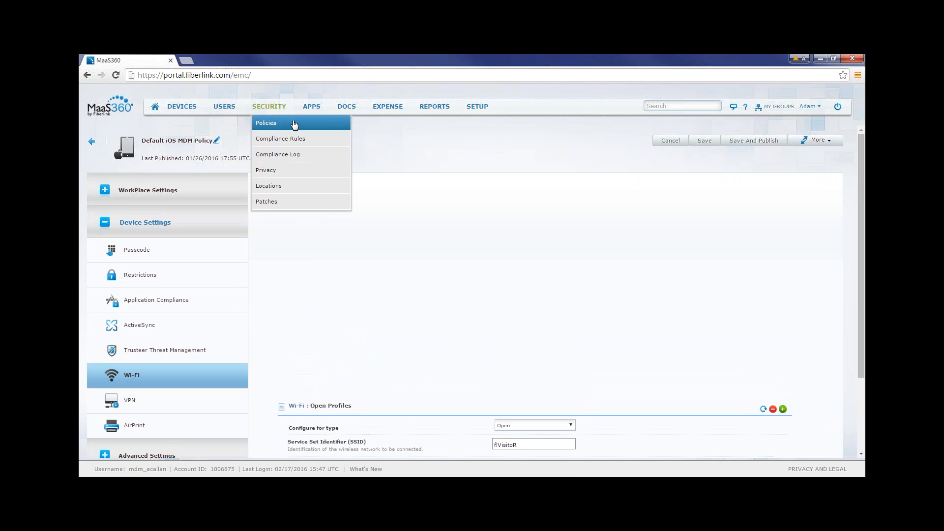
{"action": "left_click", "coordinate": [295, 123]}
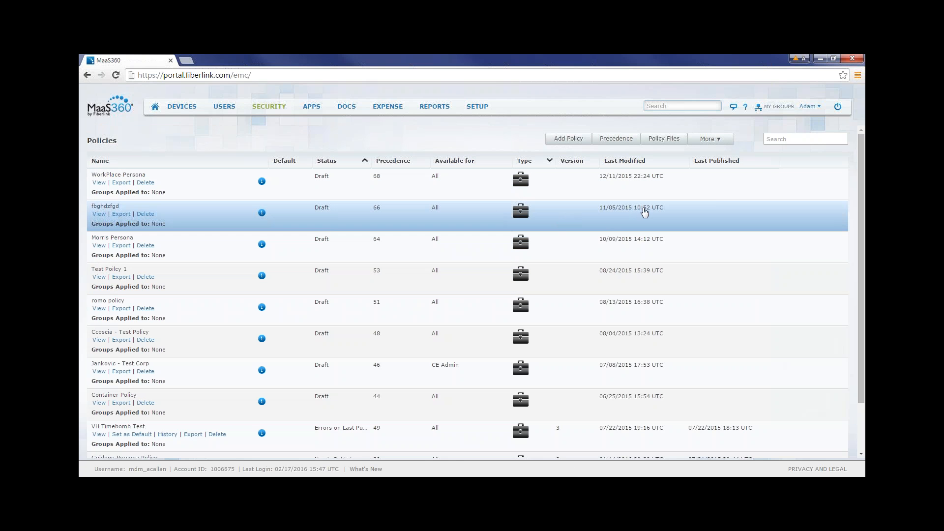
{"action": "left_click", "coordinate": [794, 139]}
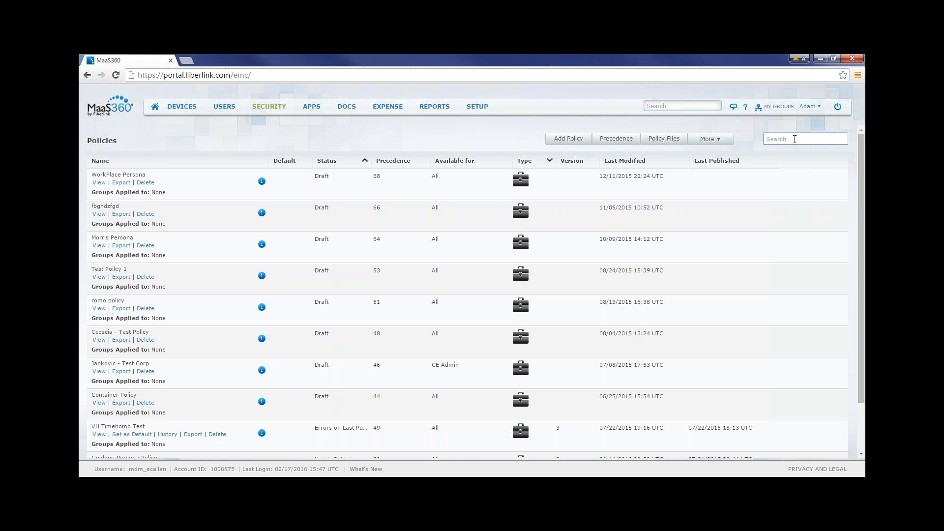
{"action": "type", "text": "secure brows"}
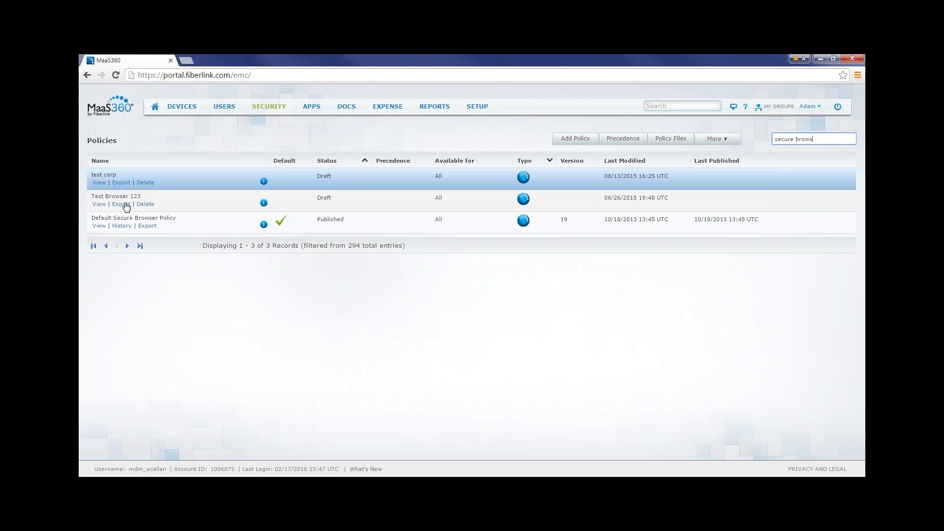
{"action": "left_click", "coordinate": [99, 226]}
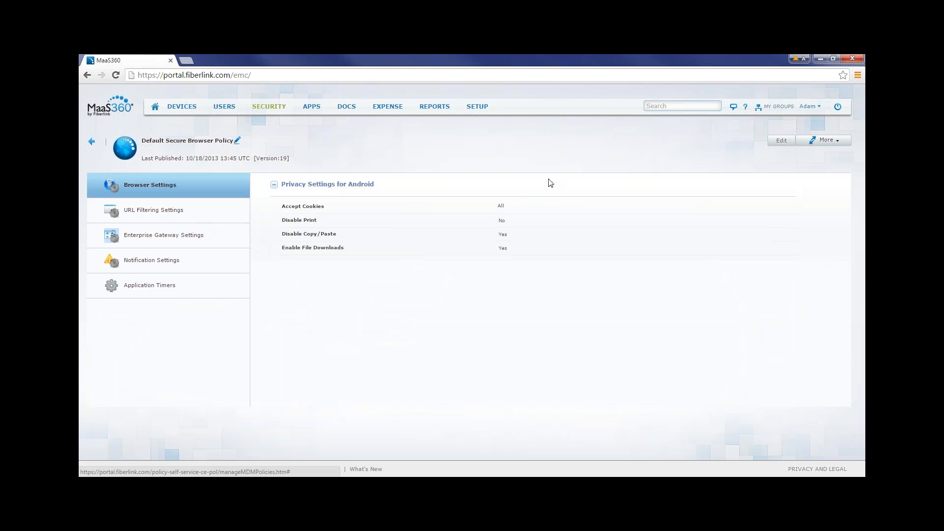
Edit the browser policy's Android privacy settings, keeping Accept Cookies at All and unchecking Disable Copy/Paste and Enable File Downloads.
{"action": "left_click", "coordinate": [781, 140]}
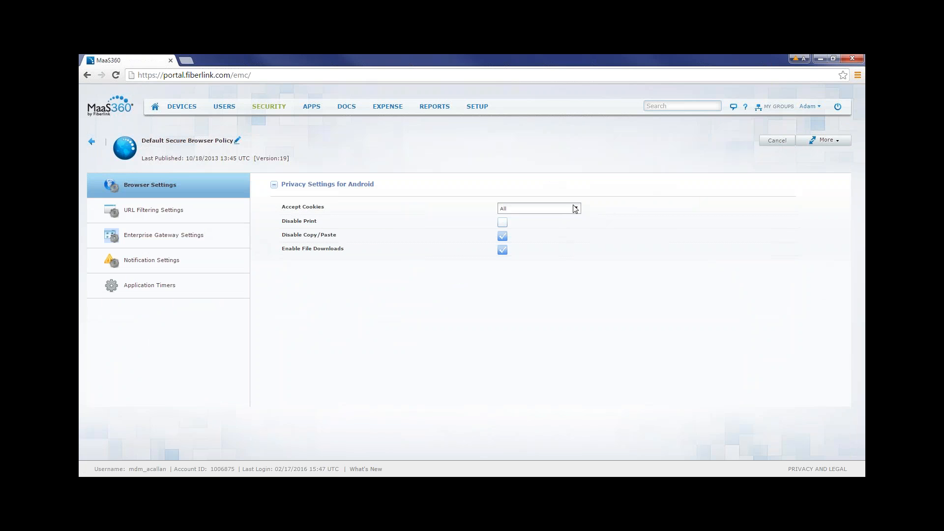
{"action": "left_click", "coordinate": [578, 209]}
{"action": "left_click", "coordinate": [597, 209]}
{"action": "left_click", "coordinate": [503, 237]}
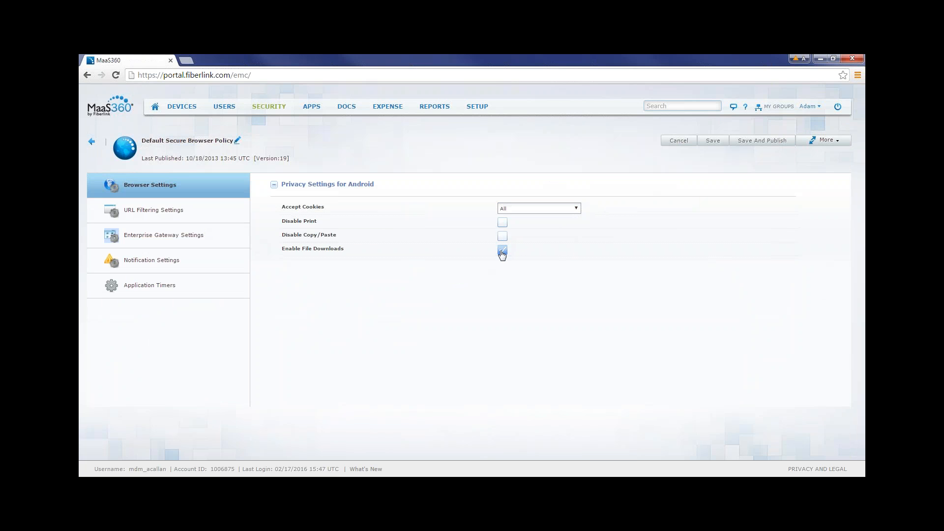
Open the policy's URL Filtering Settings and view the available actions for the Job Search category.
{"action": "left_click", "coordinate": [173, 210]}
{"action": "scroll", "coordinate": [439, 285], "scroll_direction": "down", "scroll_amount": 1}
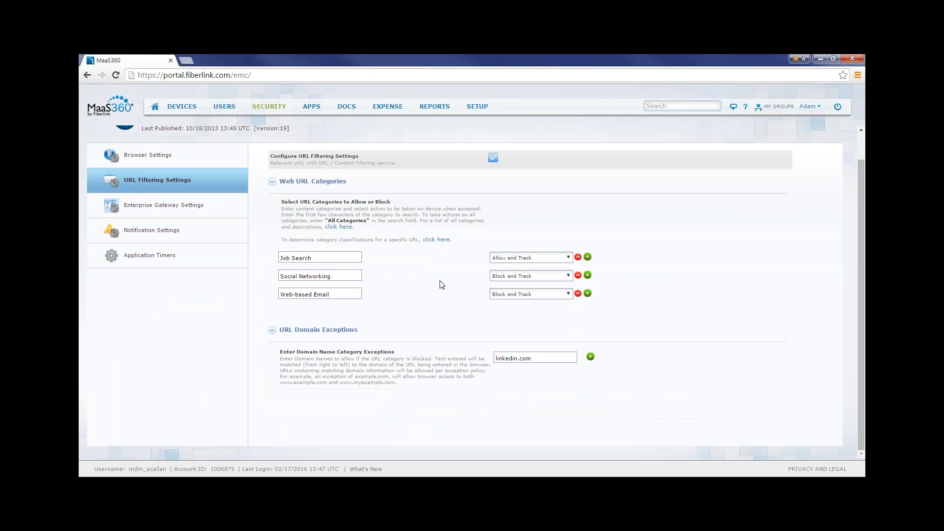
{"action": "left_click", "coordinate": [569, 257]}
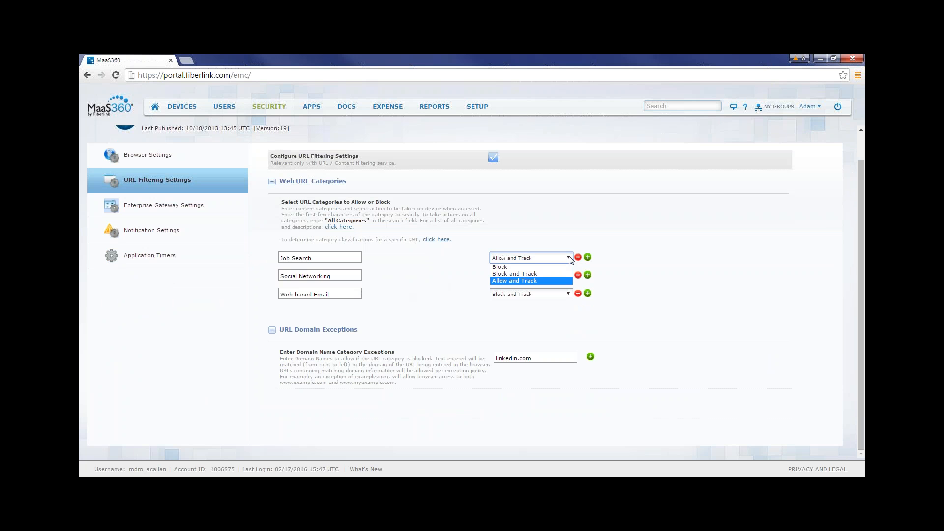
{"action": "left_click", "coordinate": [448, 273]}
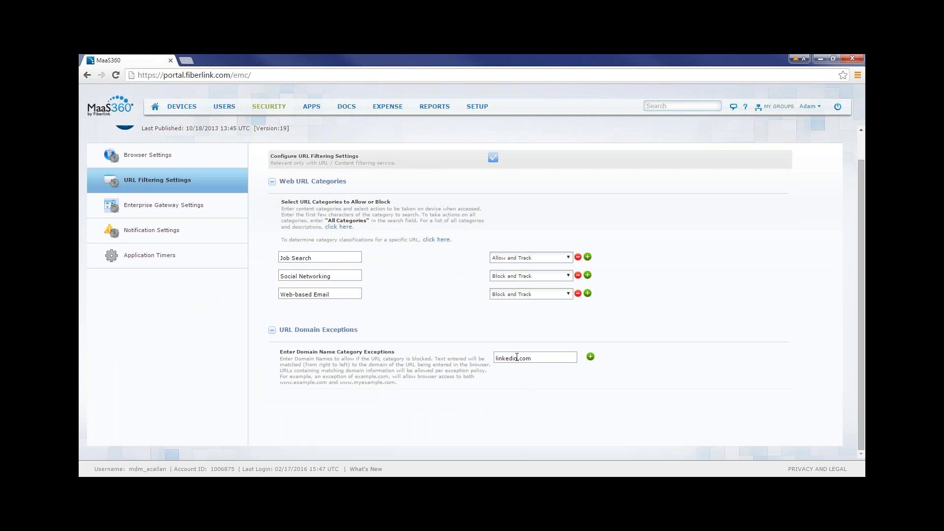
Review the linkedin.com exception and the Social Networking category, and add two blank domain name exception fields.
{"action": "left_click_drag", "start_coordinate": [534, 358], "coordinate": [495, 359]}
{"action": "left_click", "coordinate": [499, 382]}
{"action": "left_click_drag", "start_coordinate": [333, 276], "coordinate": [274, 278]}
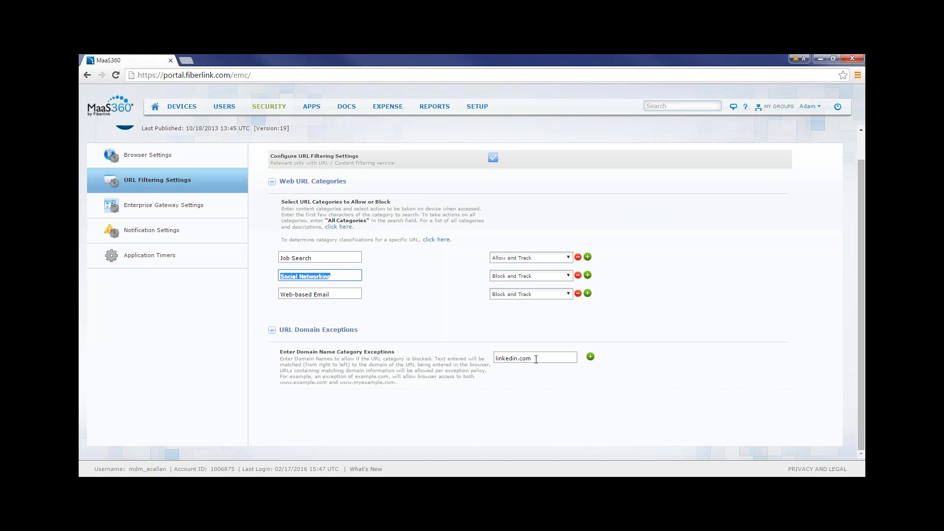
{"action": "left_click", "coordinate": [392, 322]}
{"action": "left_click", "coordinate": [590, 356]}
{"action": "left_click", "coordinate": [590, 356]}
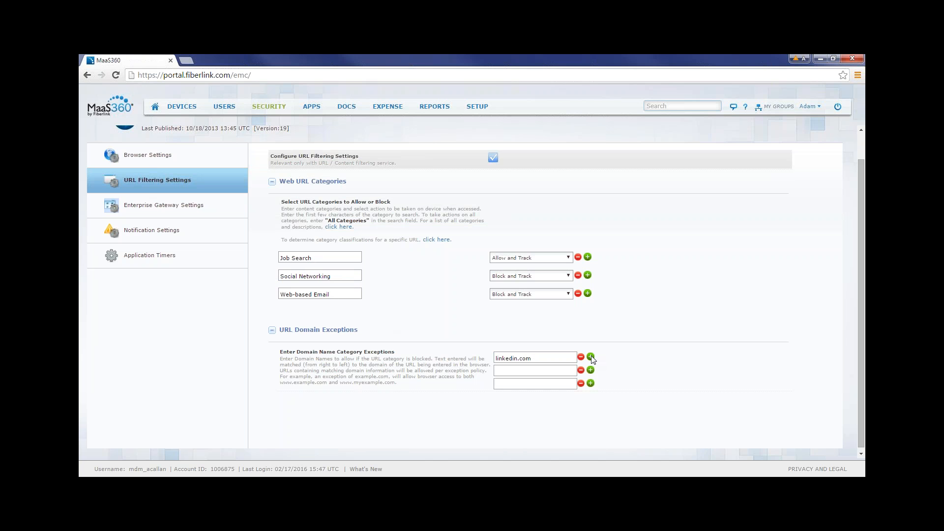
Browse the full list of URL category names and descriptions, and close the list.
{"action": "left_click", "coordinate": [341, 228]}
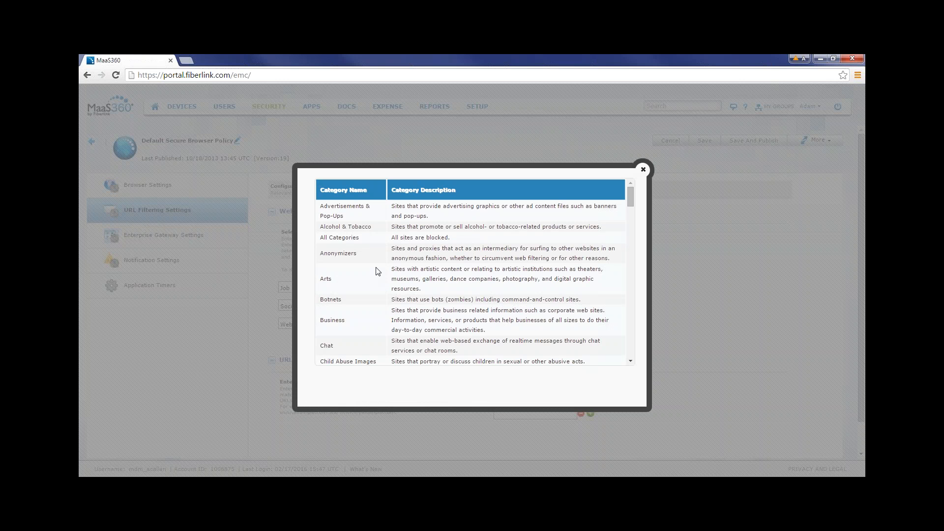
{"action": "scroll", "coordinate": [379, 268], "scroll_direction": "down", "scroll_amount": 3}
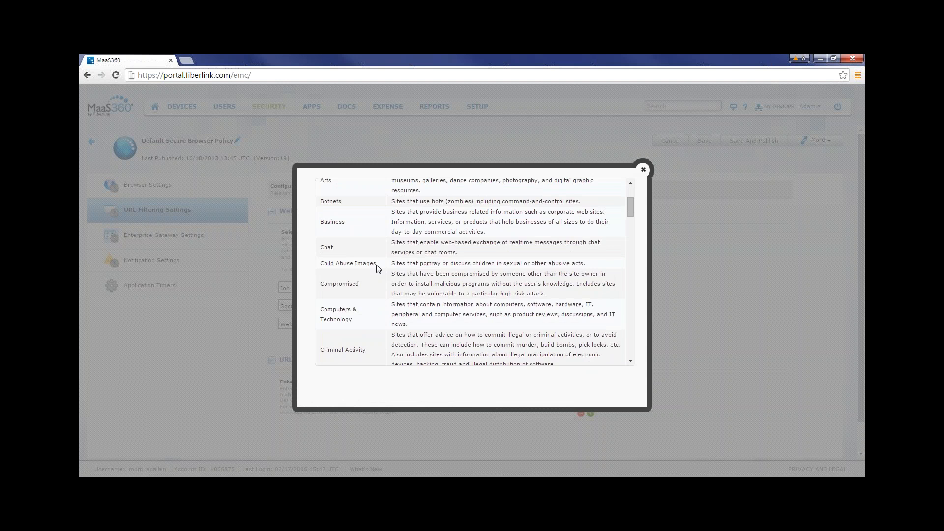
{"action": "scroll", "coordinate": [378, 268], "scroll_direction": "down", "scroll_amount": 6}
{"action": "scroll", "coordinate": [378, 268], "scroll_direction": "down", "scroll_amount": 3}
{"action": "scroll", "coordinate": [379, 268], "scroll_direction": "down", "scroll_amount": 5}
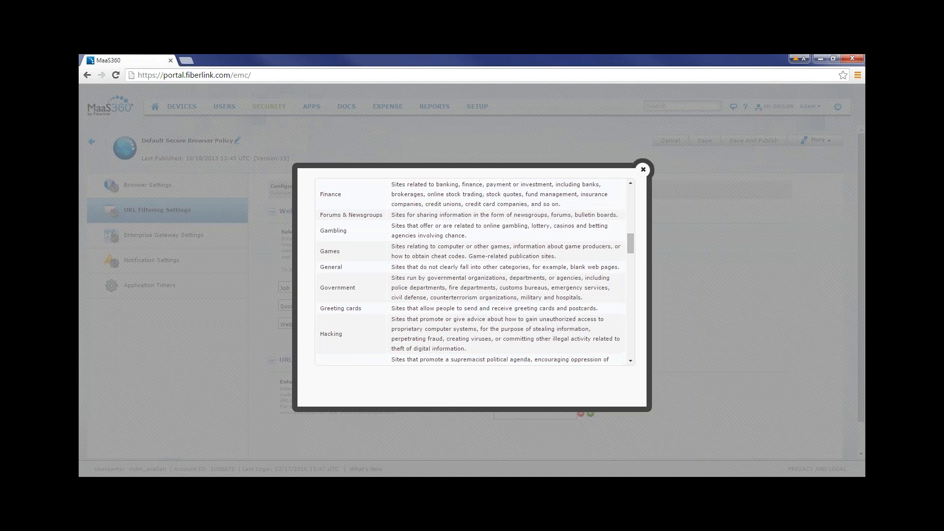
{"action": "scroll", "coordinate": [474, 271], "scroll_direction": "down", "scroll_amount": 2}
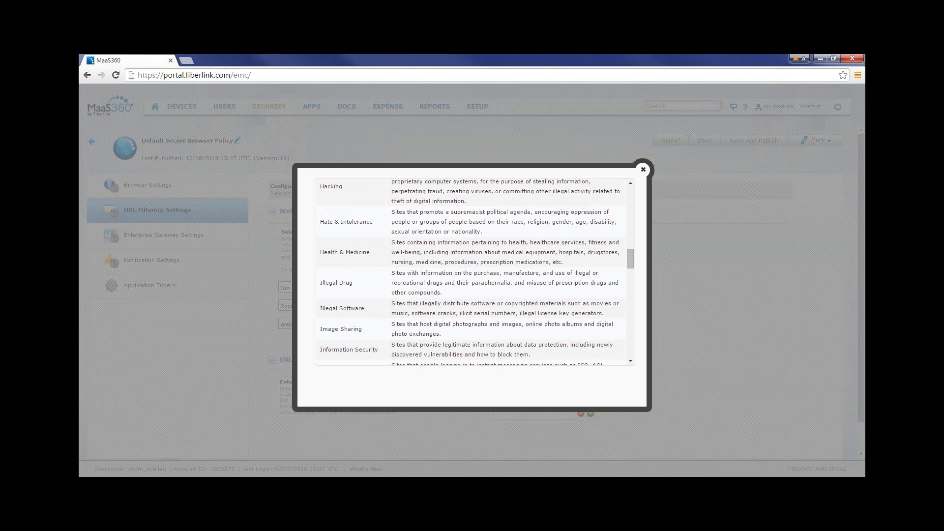
{"action": "scroll", "coordinate": [474, 271], "scroll_direction": "down", "scroll_amount": 6}
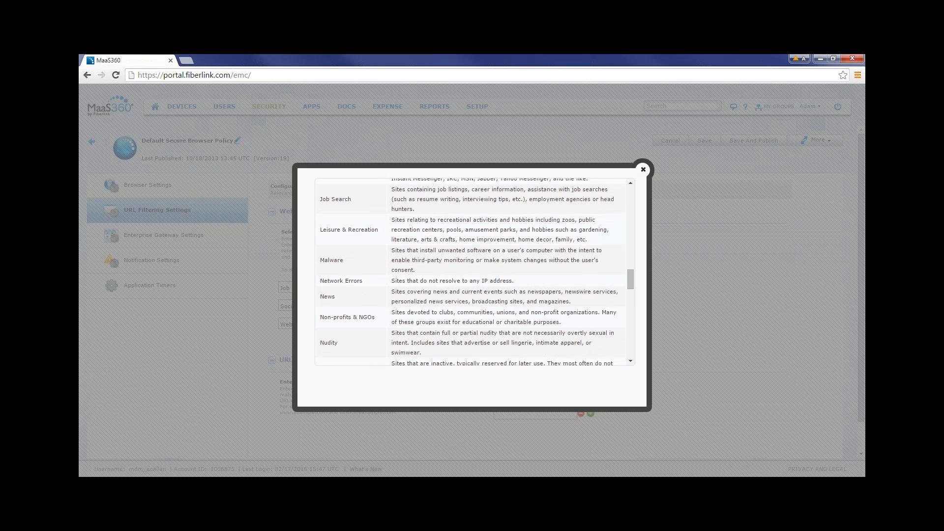
{"action": "scroll", "coordinate": [475, 271], "scroll_direction": "down", "scroll_amount": 6}
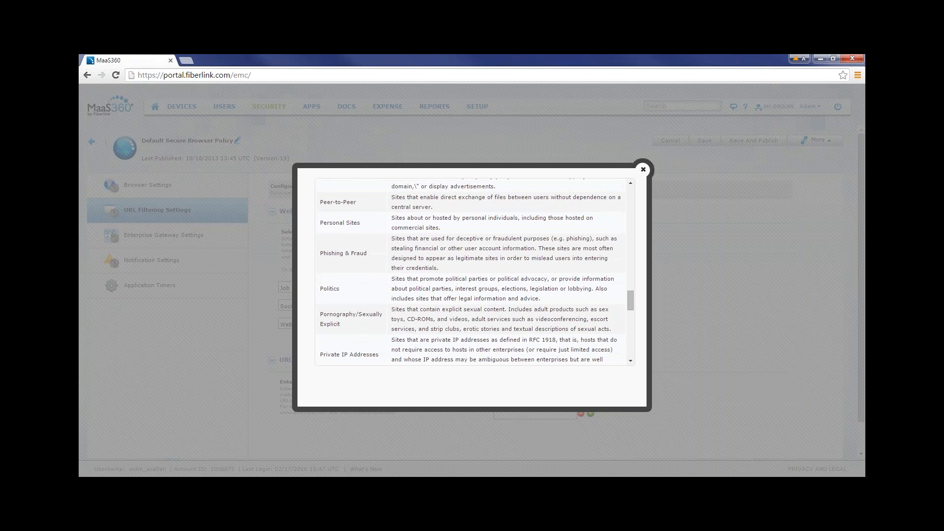
{"action": "scroll", "coordinate": [475, 272], "scroll_direction": "down", "scroll_amount": 6}
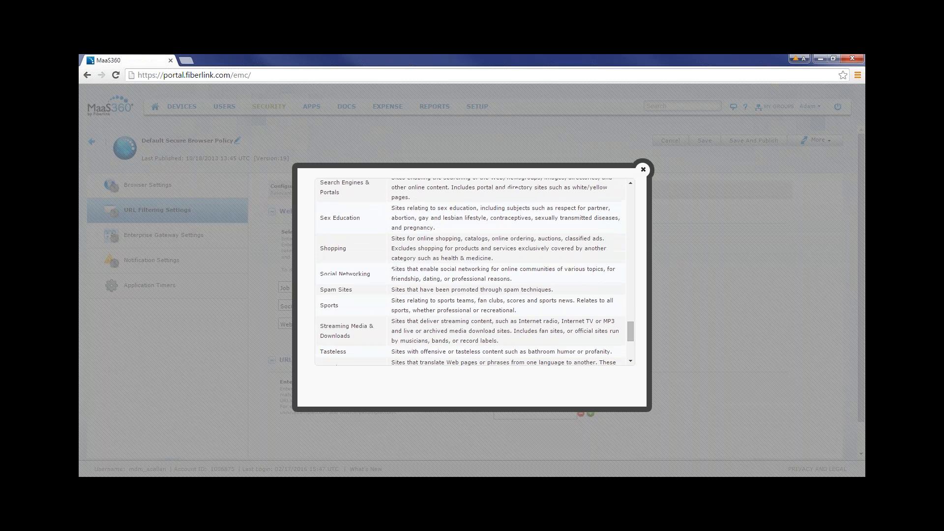
{"action": "left_click", "coordinate": [643, 170]}
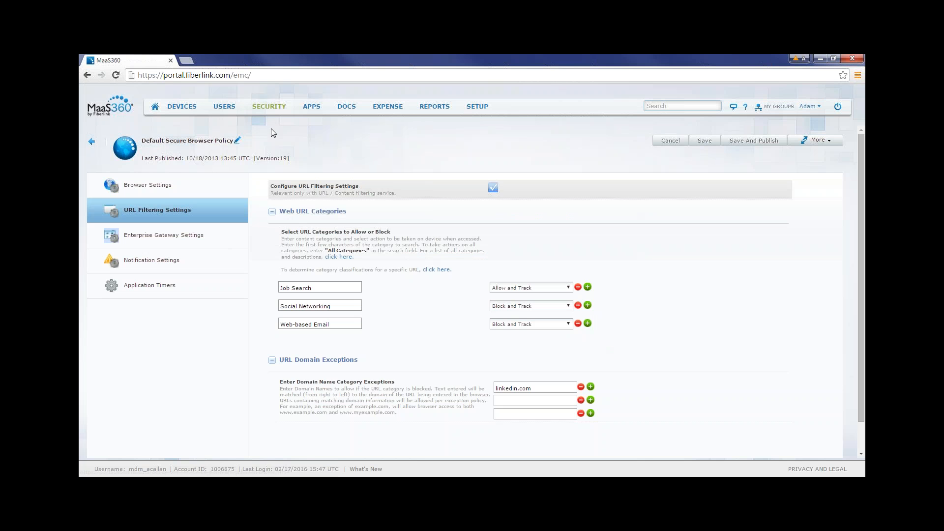
Go to the compliance rules, search for "expense" and open the Test Expense Management rule set for editing.
{"action": "mouse_move", "coordinate": [268, 112]}
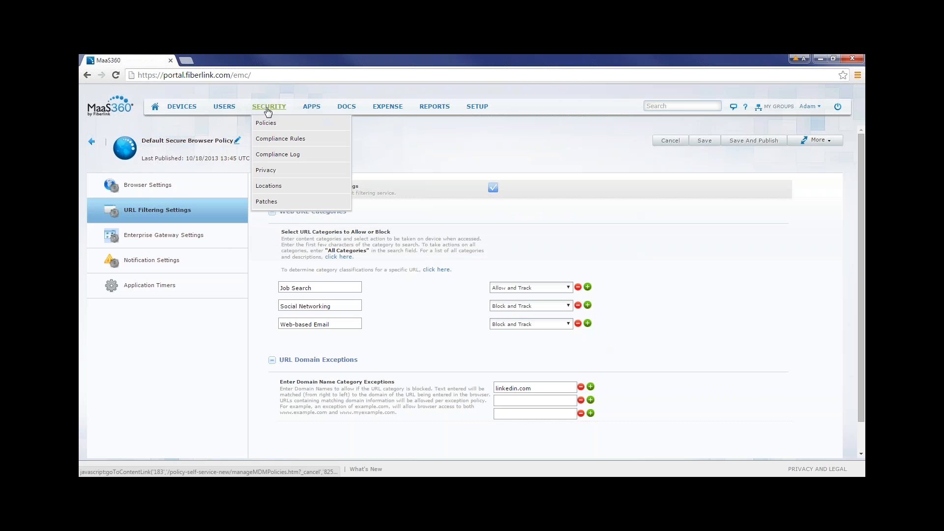
{"action": "left_click", "coordinate": [274, 139]}
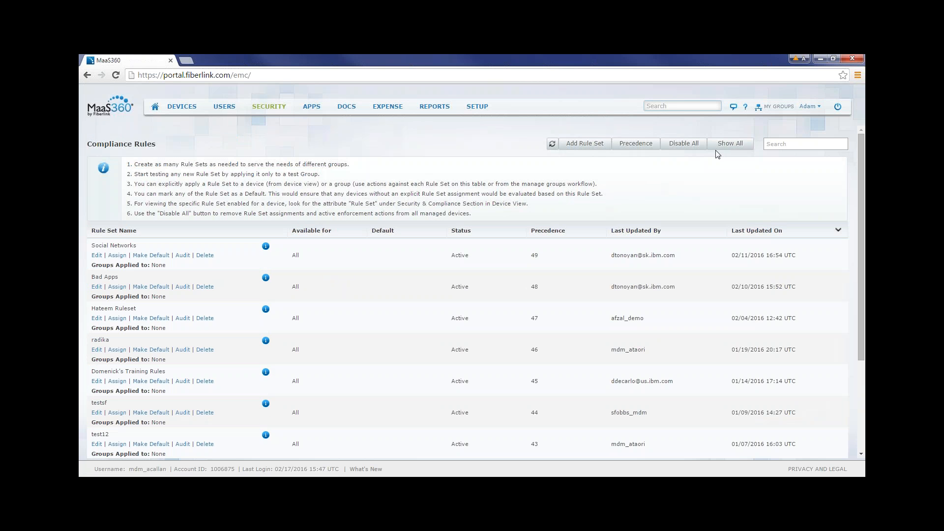
{"action": "left_click", "coordinate": [783, 143]}
{"action": "type", "text": "expense"}
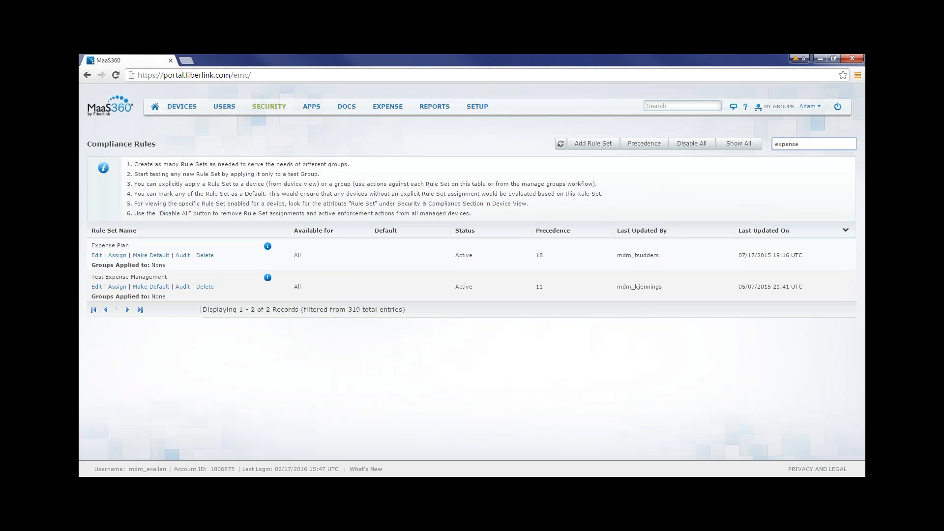
{"action": "left_click", "coordinate": [96, 288]}
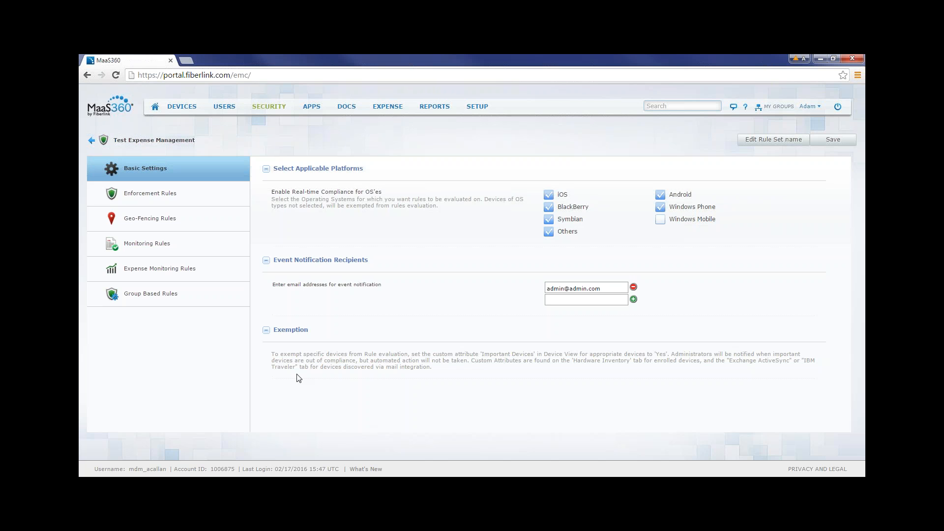
Open the Expense Monitoring Rules and review the threshold and enforcement action options for the first In-Network Mobile Data Usage level.
{"action": "left_click", "coordinate": [190, 270]}
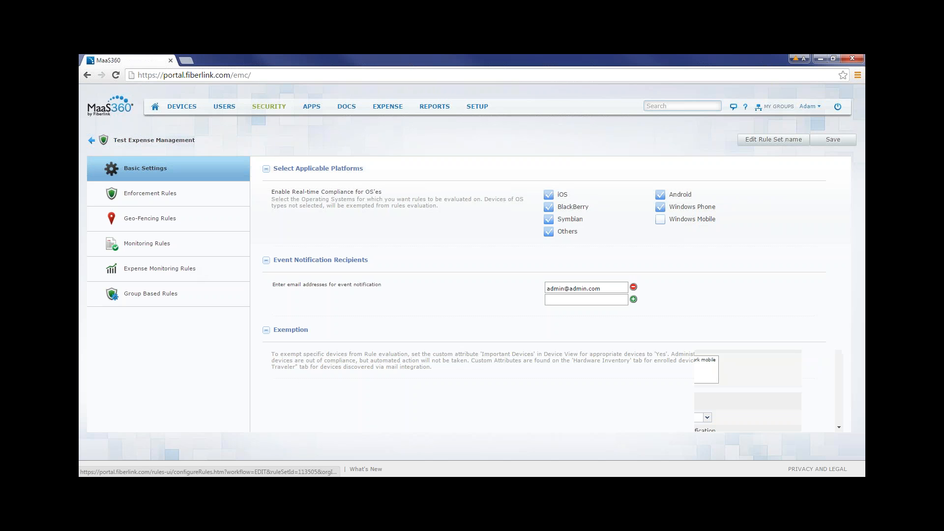
{"action": "left_click_drag", "start_coordinate": [839, 211], "coordinate": [838, 247]}
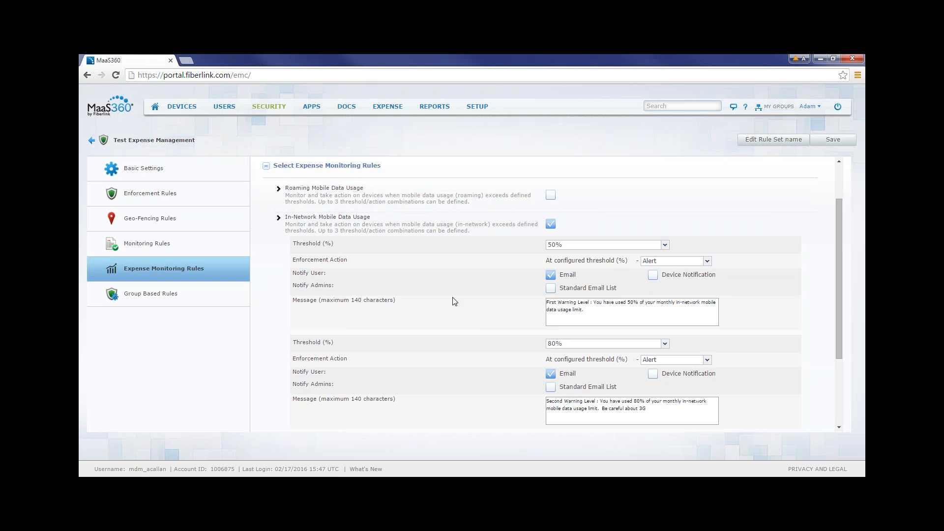
{"action": "left_click_drag", "start_coordinate": [837, 235], "coordinate": [831, 259]}
{"action": "left_click", "coordinate": [665, 197]}
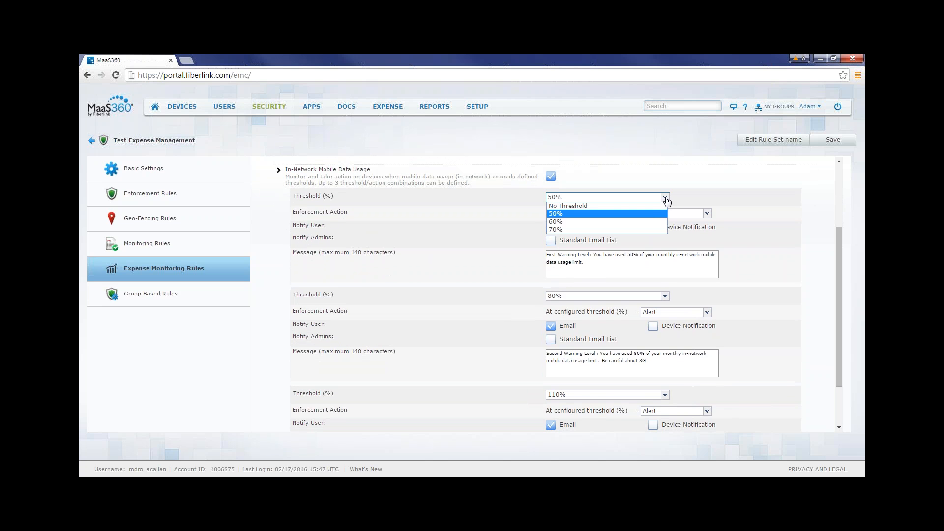
{"action": "left_click", "coordinate": [670, 197]}
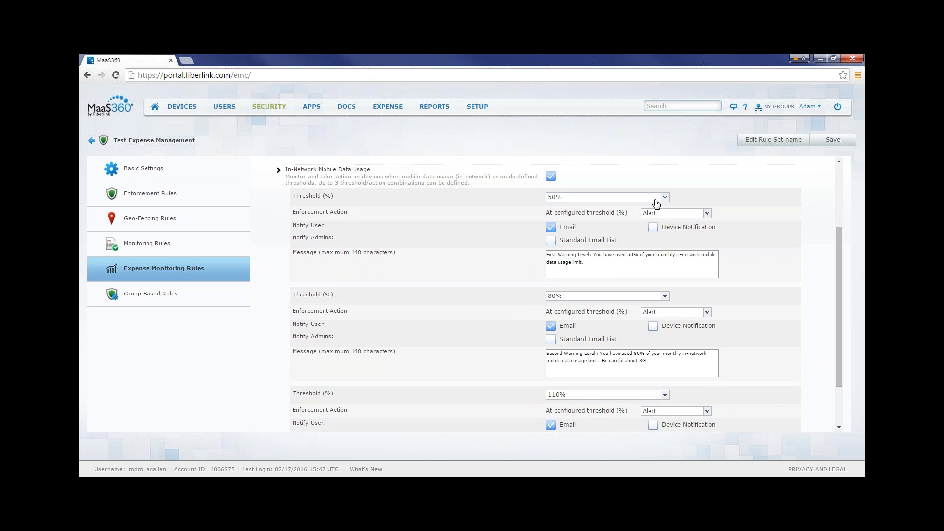
{"action": "left_click", "coordinate": [665, 198]}
{"action": "left_click", "coordinate": [649, 213]}
{"action": "left_click", "coordinate": [708, 217]}
{"action": "left_click", "coordinate": [696, 219]}
Replace the message of the first in-network data usage threshold with "dwvfrbegnrh".
{"action": "left_click_drag", "start_coordinate": [338, 238], "coordinate": [309, 239]}
{"action": "left_click", "coordinate": [351, 238]}
{"action": "left_click_drag", "start_coordinate": [596, 266], "coordinate": [540, 254]}
{"action": "type", "text": "dwvfrbegnrh"}
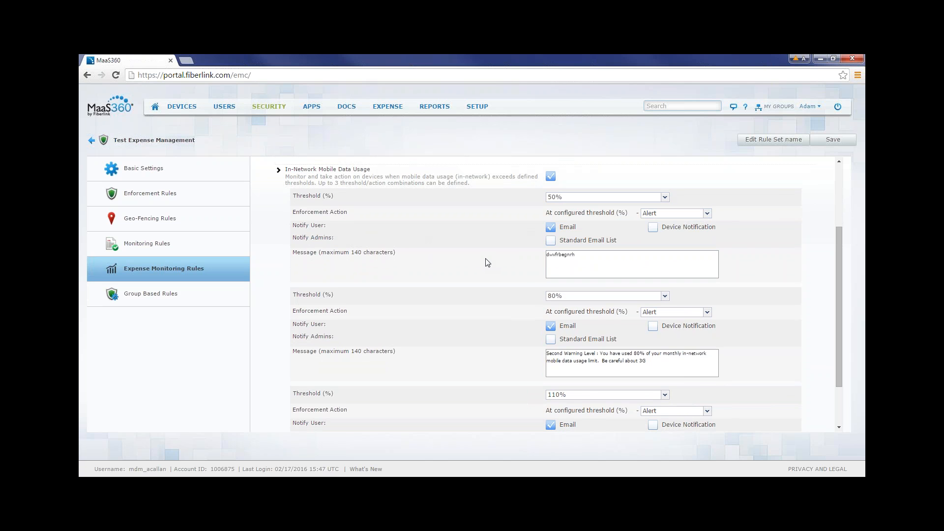
Set the second in-network threshold to 70% with the Alert action, and notify admins through the Standard Email List.
{"action": "scroll", "coordinate": [485, 261], "scroll_direction": "down", "scroll_amount": 3}
{"action": "left_click", "coordinate": [665, 234]}
{"action": "left_click", "coordinate": [645, 251]}
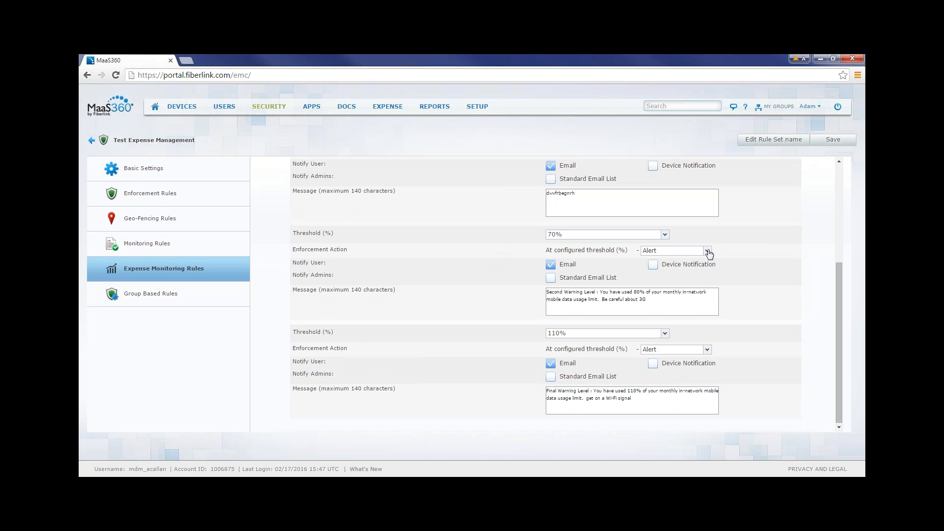
{"action": "left_click", "coordinate": [708, 252]}
{"action": "left_click", "coordinate": [667, 258]}
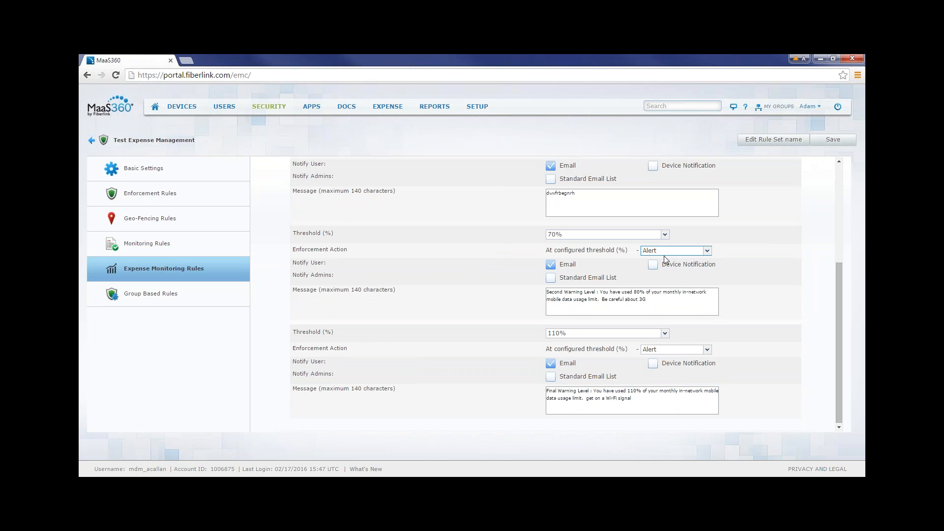
{"action": "left_click", "coordinate": [552, 279]}
{"action": "left_click_drag", "start_coordinate": [339, 275], "coordinate": [311, 272]}
{"action": "left_click", "coordinate": [351, 272]}
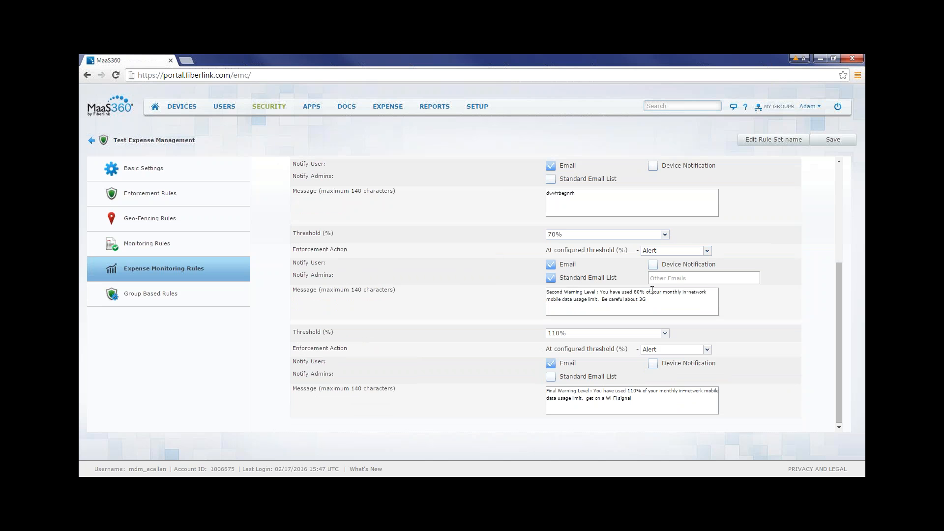
{"action": "left_click", "coordinate": [667, 278]}
Replace the message of the second in-network data usage threshold with "wdcwqsxwsdx".
{"action": "left_click_drag", "start_coordinate": [657, 305], "coordinate": [547, 292]}
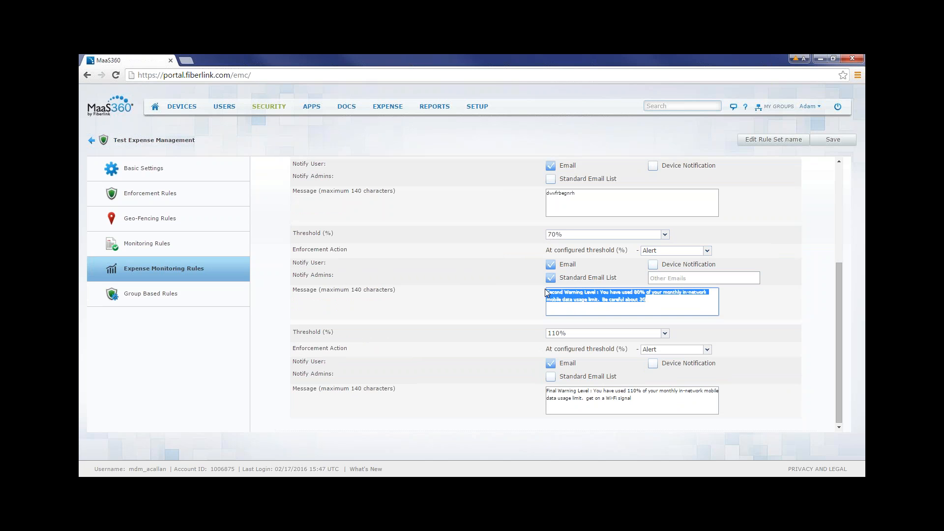
{"action": "type", "text": "dcwqsxwsdx"}
{"action": "left_click", "coordinate": [520, 306]}
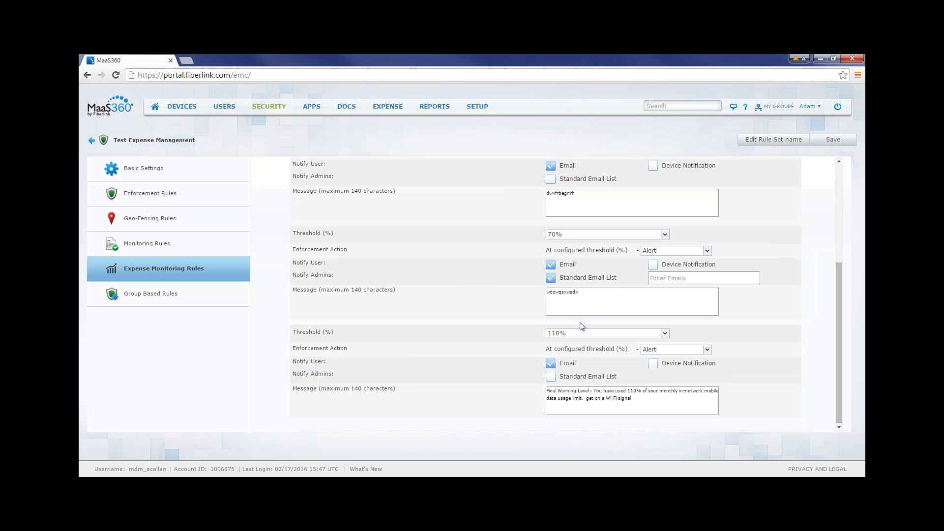
Set the third in-network threshold to 90% and its enforcement action to Change Policy.
{"action": "left_click", "coordinate": [668, 335]}
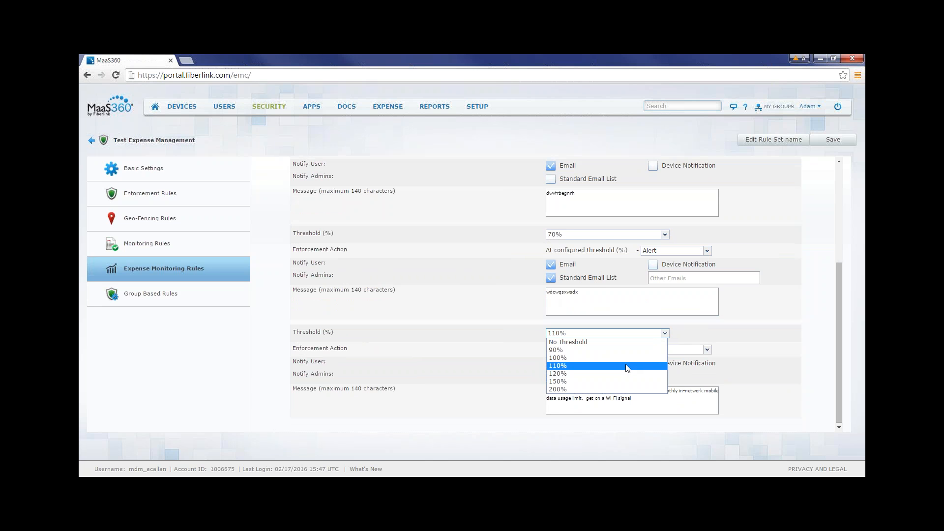
{"action": "left_click", "coordinate": [621, 350]}
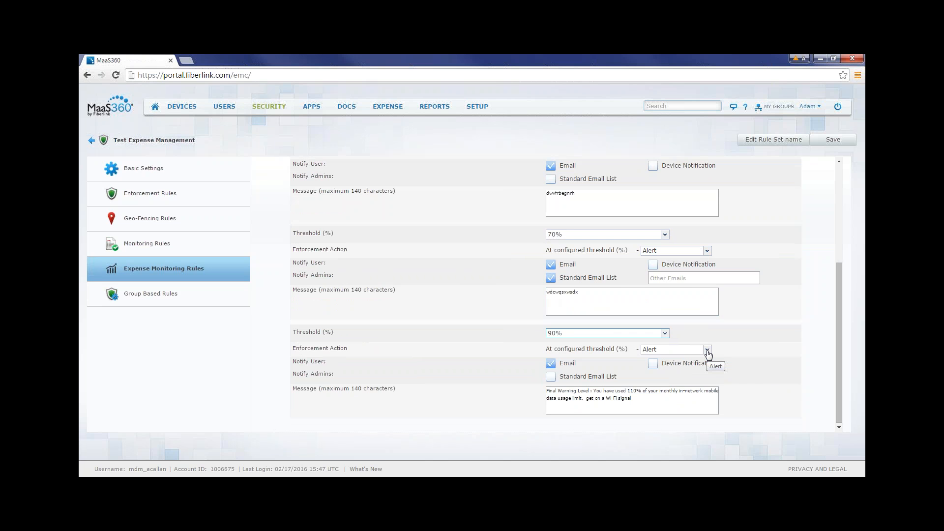
{"action": "left_click", "coordinate": [707, 350]}
{"action": "left_click", "coordinate": [685, 382]}
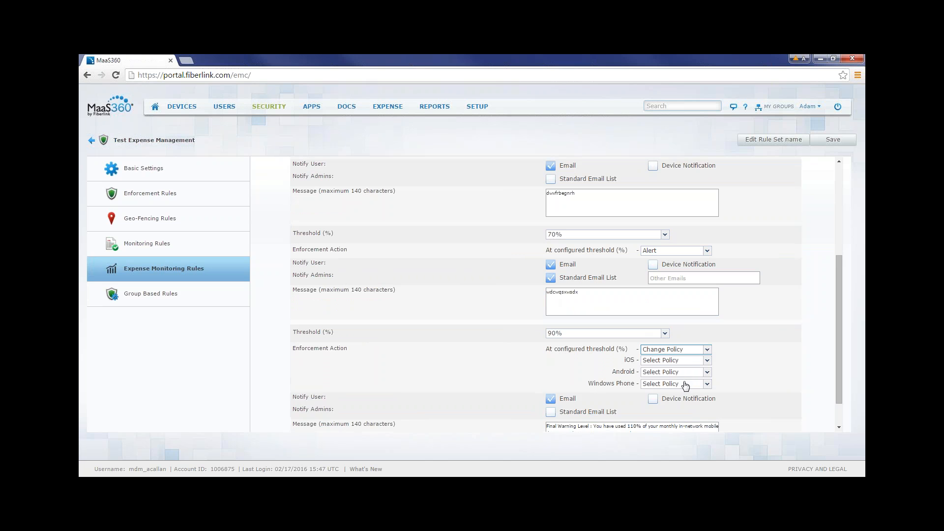
{"action": "left_click_drag", "start_coordinate": [839, 288], "coordinate": [832, 326]}
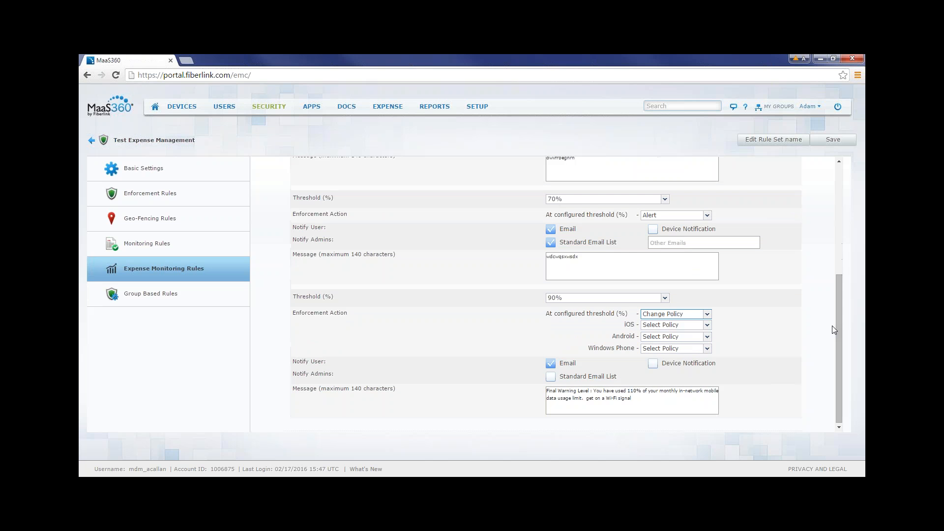
{"action": "left_click", "coordinate": [706, 314]}
{"action": "left_click", "coordinate": [732, 316]}
Choose a person-named Test Policy as the iOS policy applied at the 90% in-network data threshold.
{"action": "left_click", "coordinate": [706, 326]}
{"action": "scroll", "coordinate": [705, 311], "scroll_direction": "down", "scroll_amount": 6}
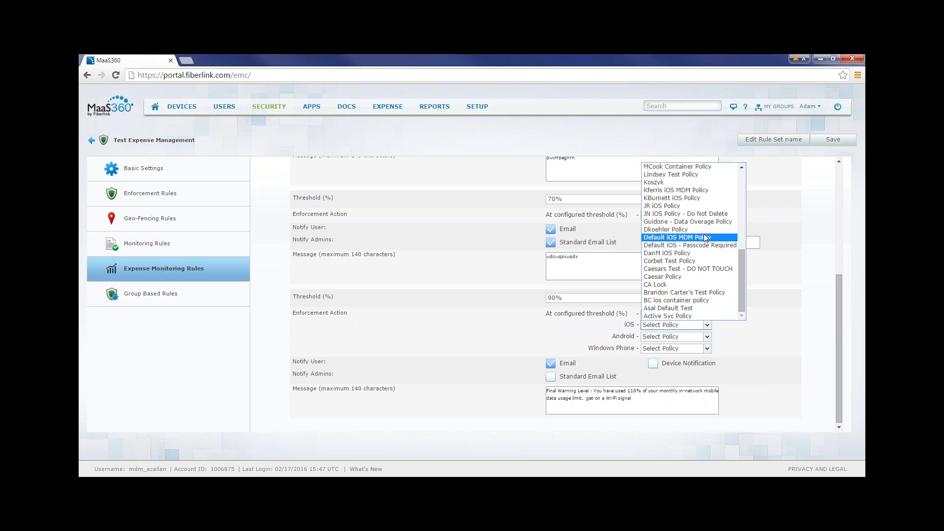
{"action": "left_click", "coordinate": [709, 175]}
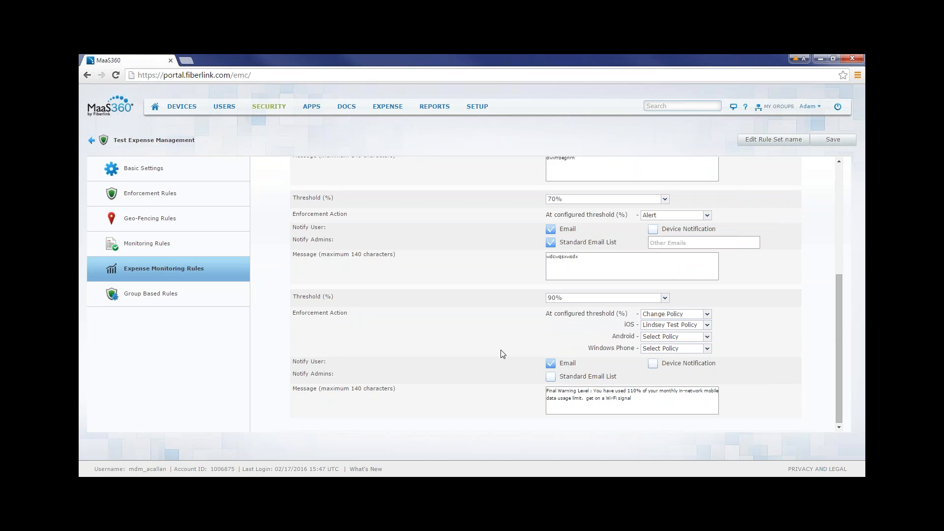
Leave the rule set for the portal's home page and open the list of user and device groups.
{"action": "scroll", "coordinate": [498, 360], "scroll_direction": "up", "scroll_amount": 2}
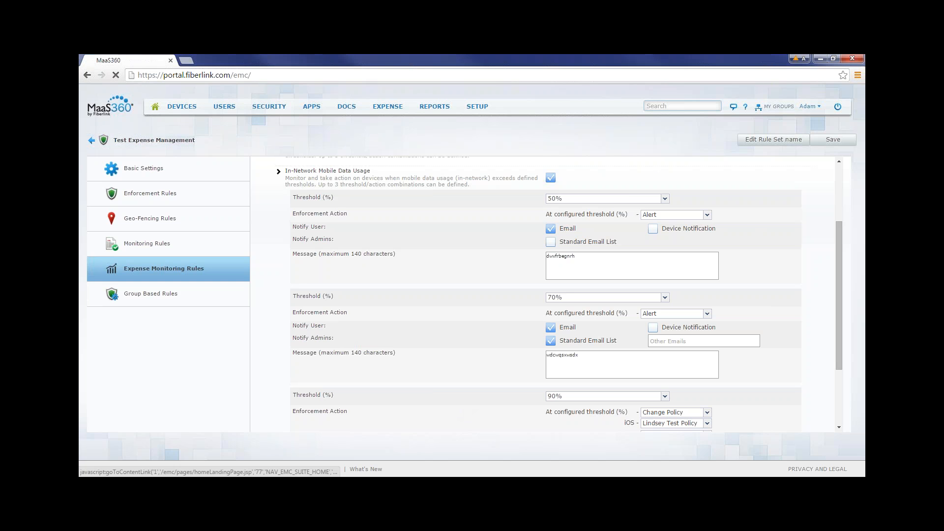
{"action": "left_click", "coordinate": [155, 106]}
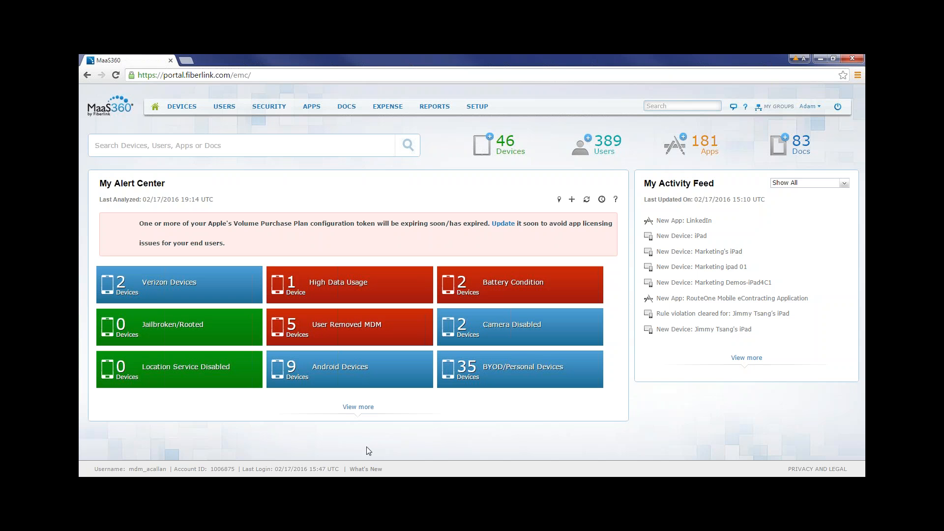
{"action": "mouse_move", "coordinate": [225, 107]}
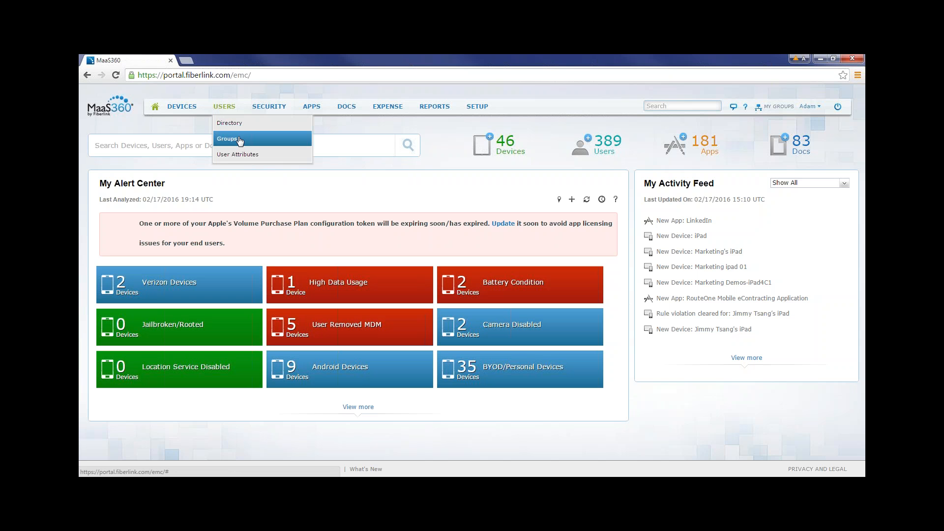
{"action": "left_click", "coordinate": [234, 141]}
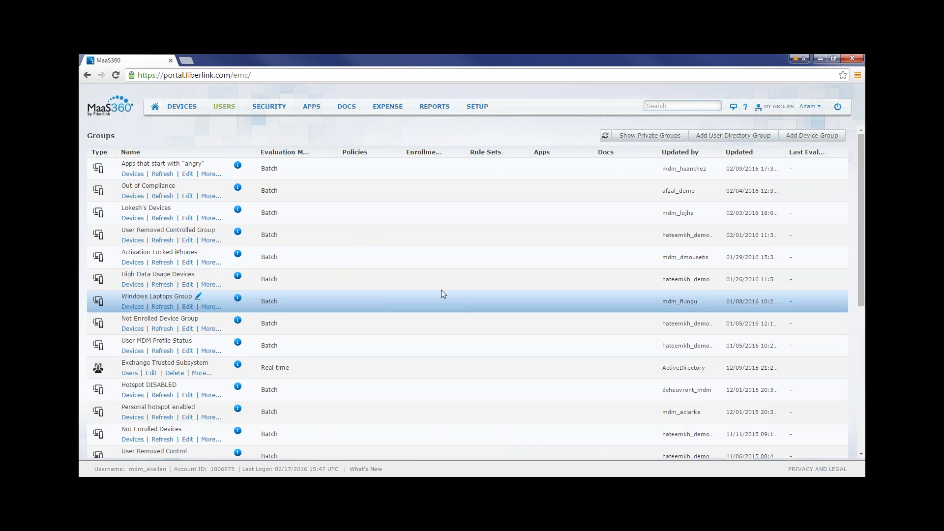
{"action": "mouse_move", "coordinate": [228, 109]}
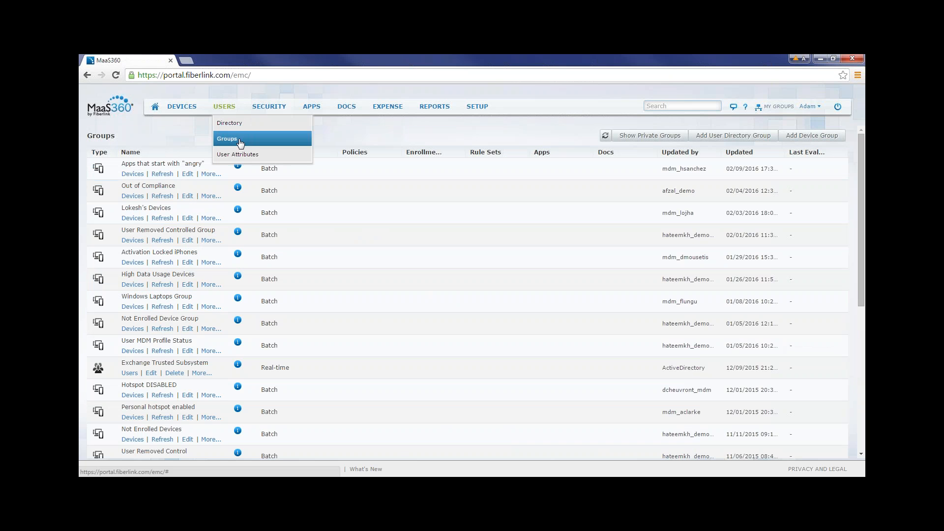
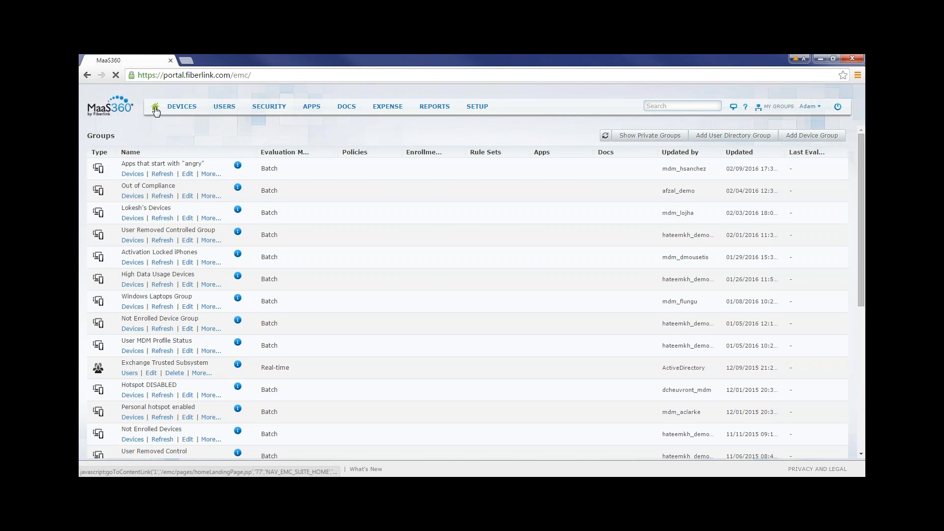
Leave the groups list and return to the portal's home page with the alert center and activity feed.
{"action": "left_click", "coordinate": [156, 109]}
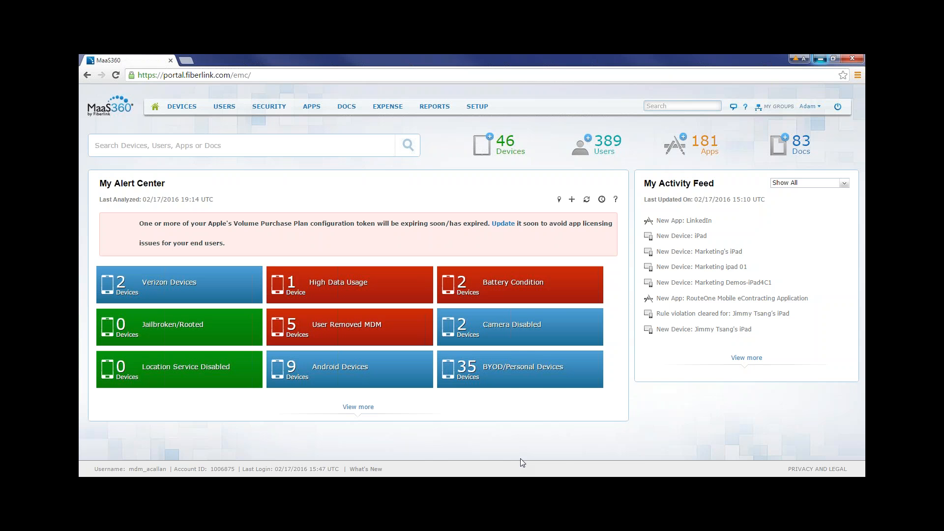
Switch to the DEMO 5.0 - CURRENT presentation in PowerPoint and start its slide show from the current slide.
{"action": "key", "text": "alt+Tab"}
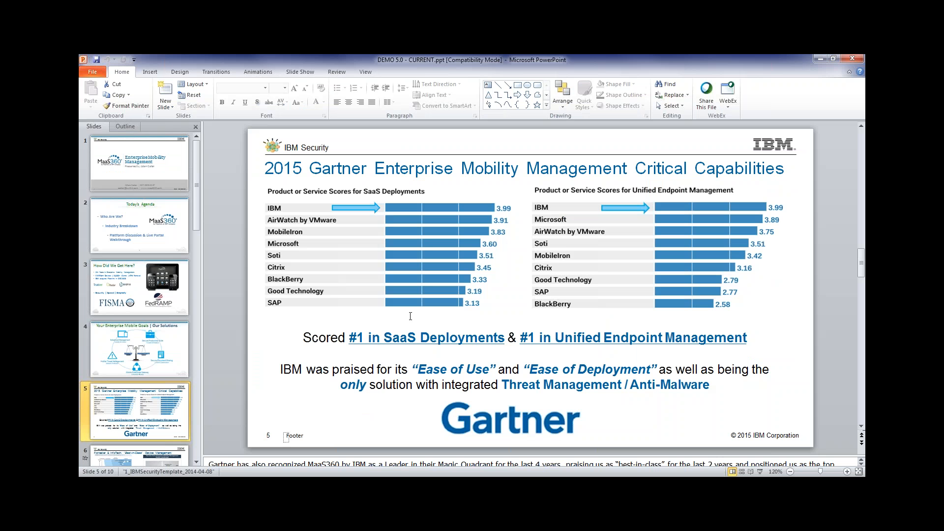
{"action": "left_click", "coordinate": [296, 73]}
{"action": "left_click", "coordinate": [126, 96]}
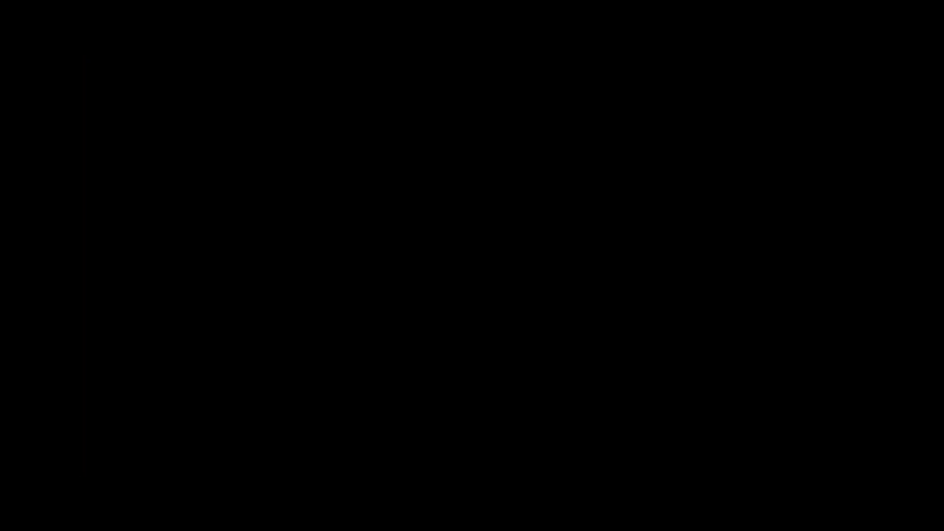